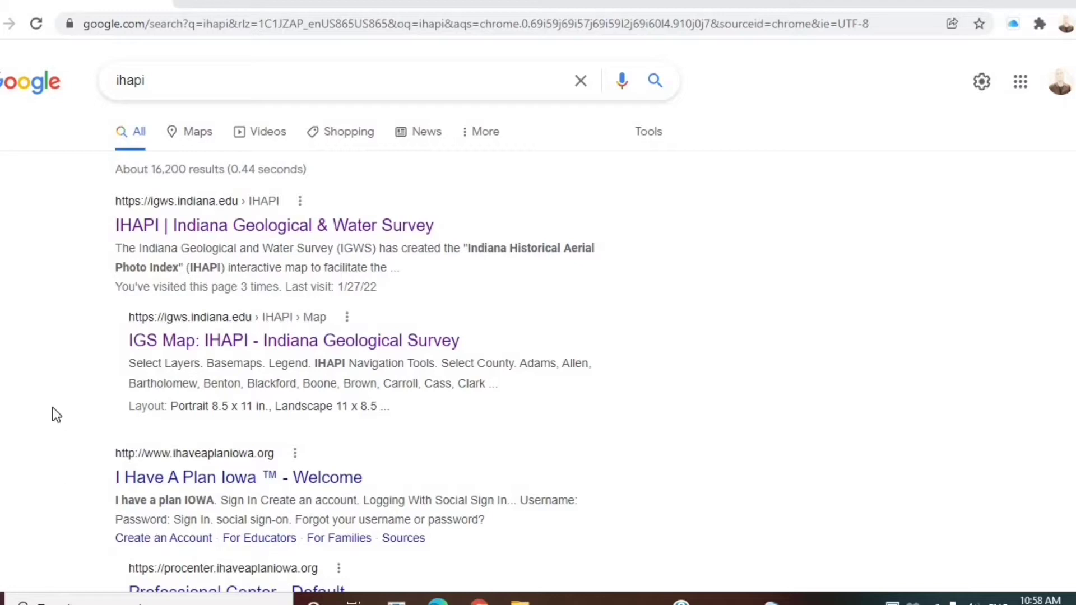
# Open the IHAPI page on the Indiana Geological & Water Survey site and read its archival organization section.
pyautogui.click(168, 228)
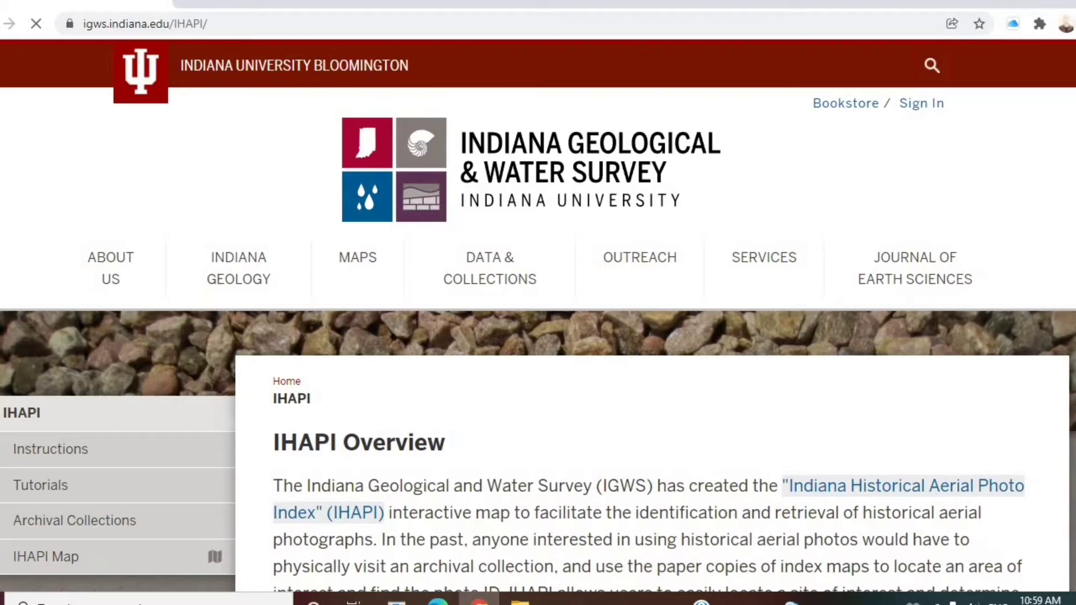
pyautogui.scroll(-4, 538, 316)
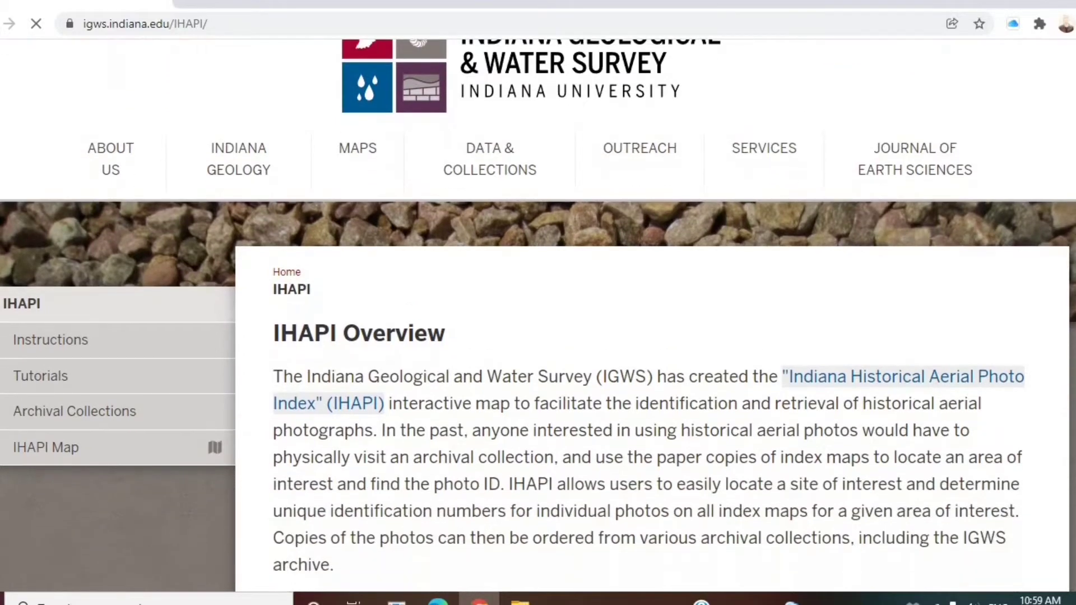
pyautogui.scroll(-1, 539, 316)
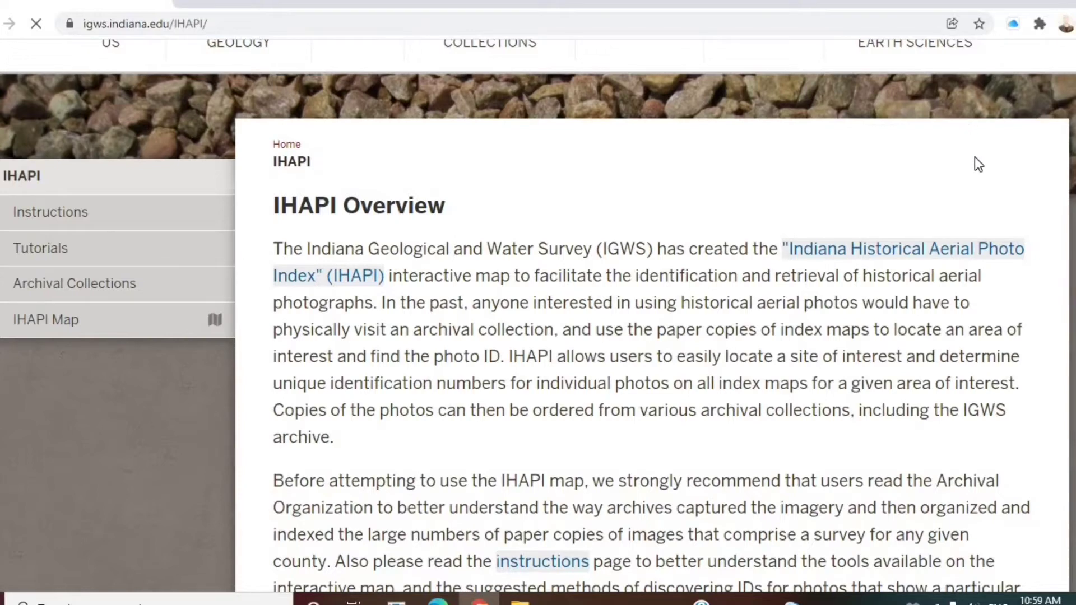
pyautogui.scroll(-3, 538, 316)
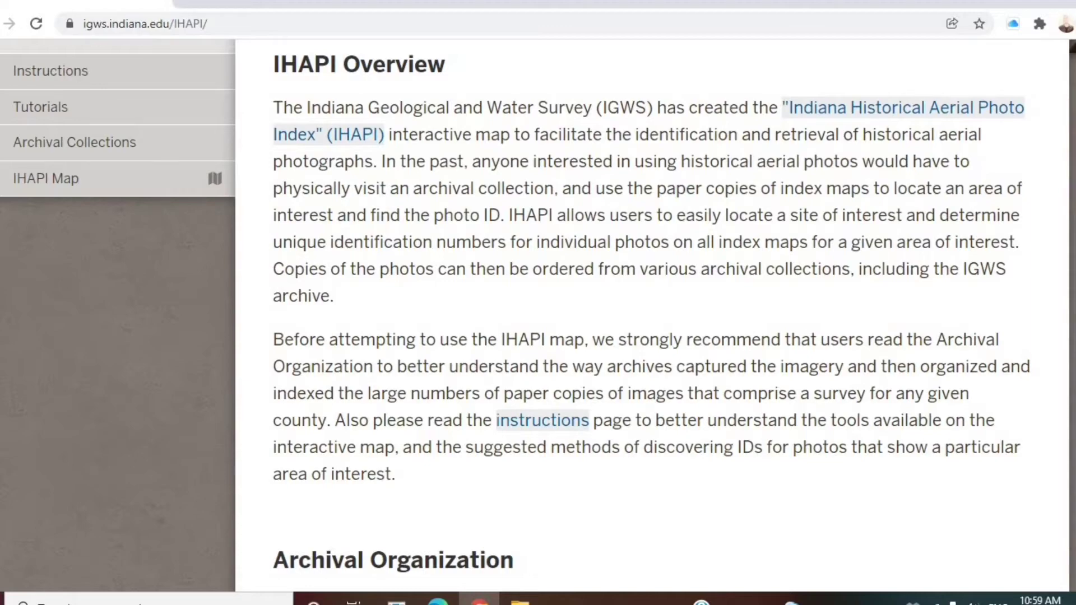
pyautogui.scroll(-8, 655, 315)
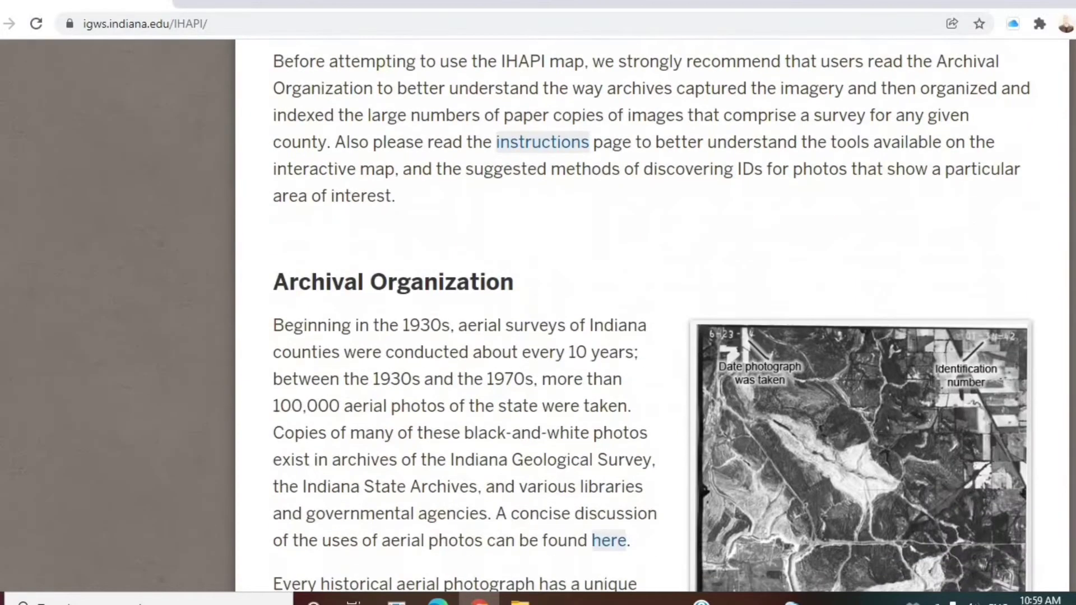
pyautogui.scroll(-1, 654, 315)
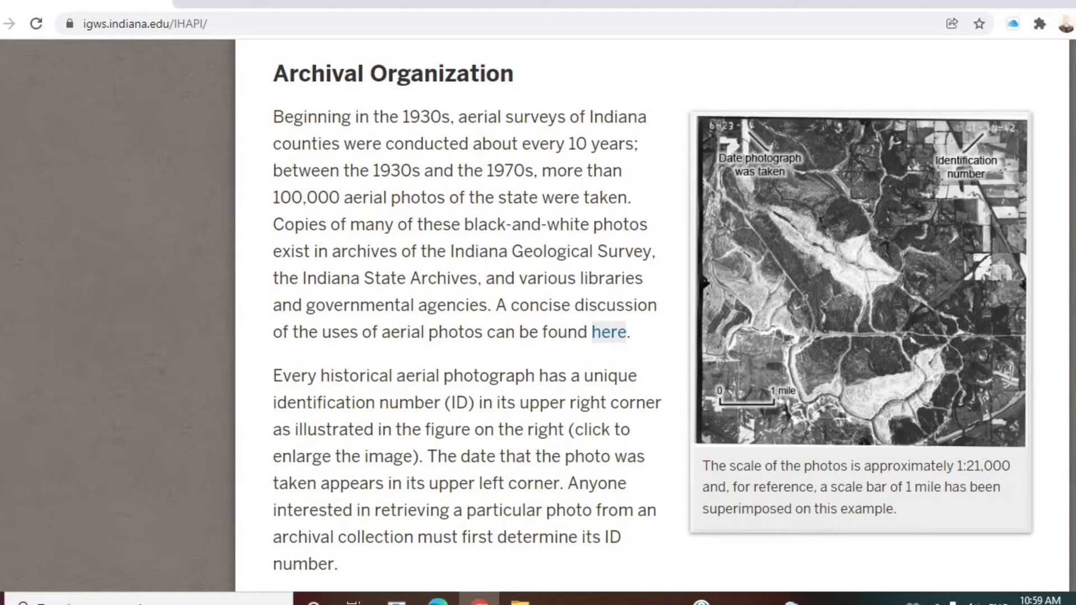
# Read through the IHAPI collections section, then return to the top of the page.
pyautogui.scroll(-7, 654, 314)
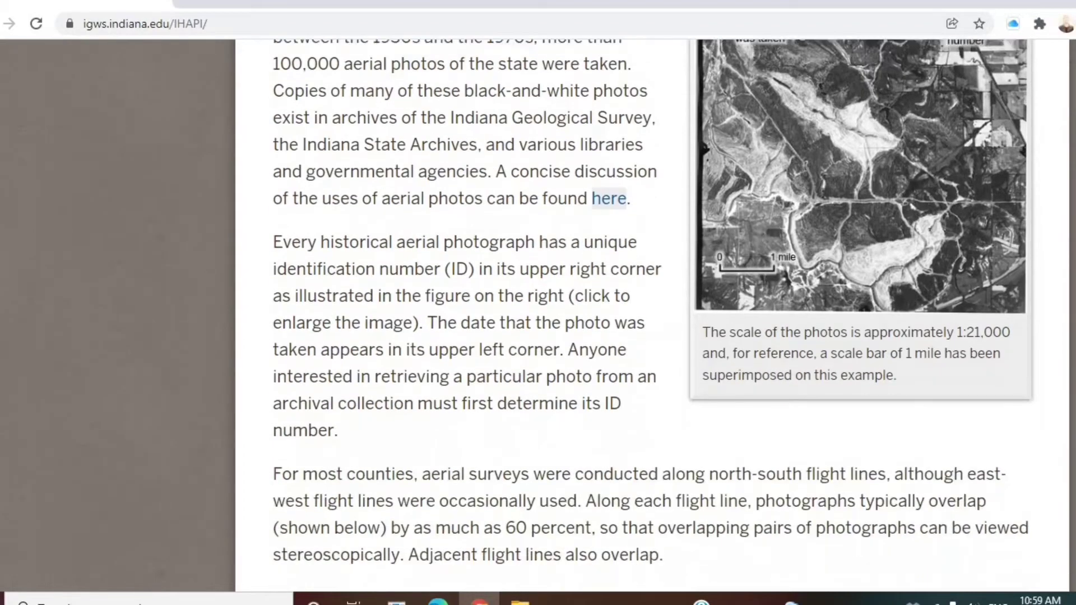
pyautogui.scroll(-3, 654, 314)
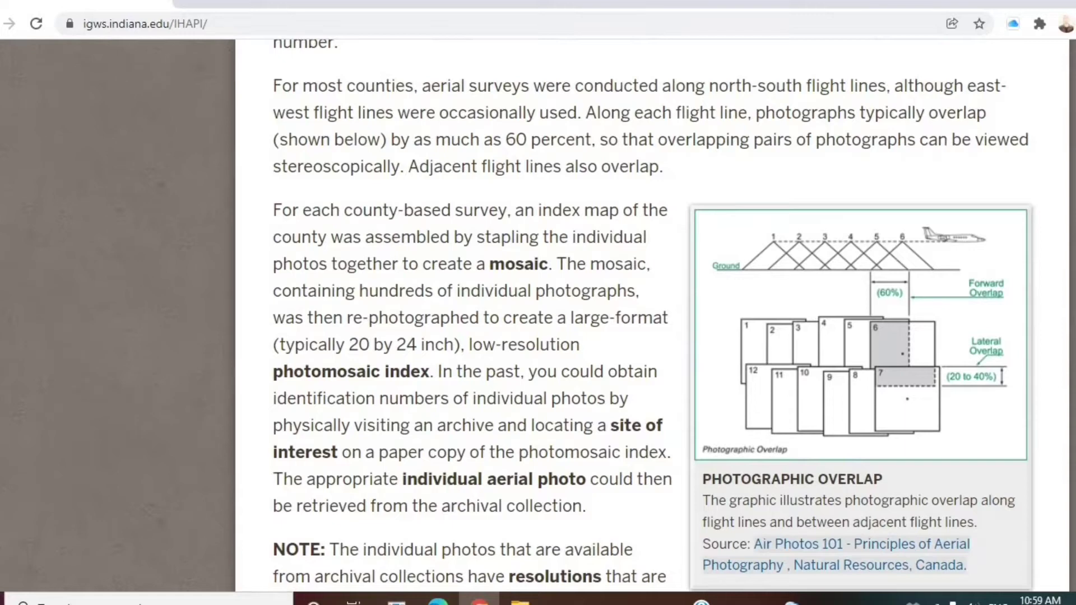
pyautogui.scroll(-1, 654, 314)
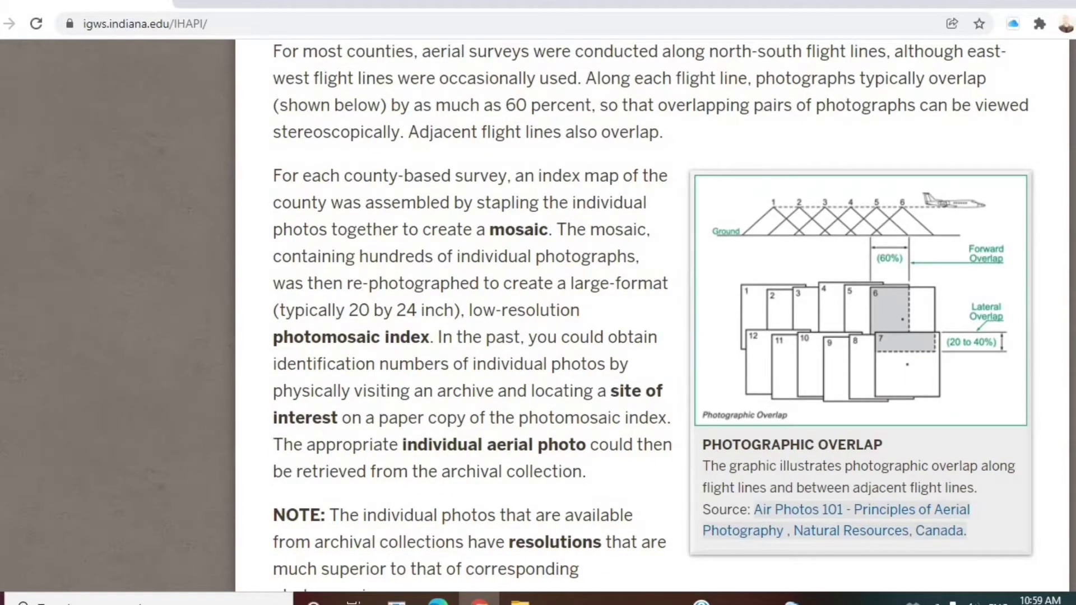
pyautogui.scroll(-4, 654, 314)
pyautogui.scroll(-1, 655, 314)
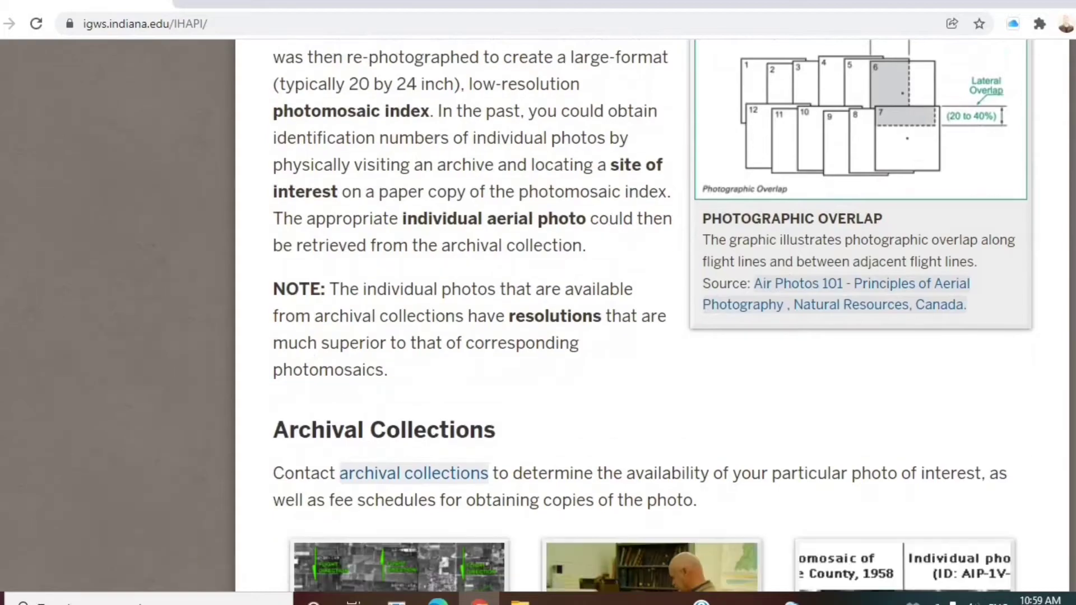
pyautogui.scroll(-1, 654, 314)
pyautogui.scroll(20, 655, 315)
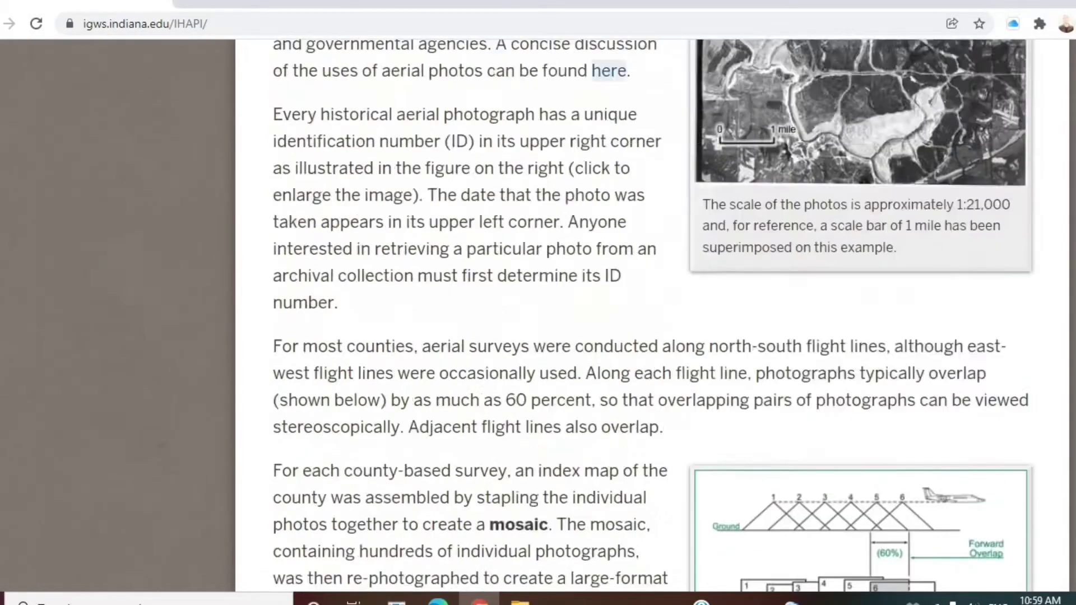
pyautogui.scroll(6, 655, 315)
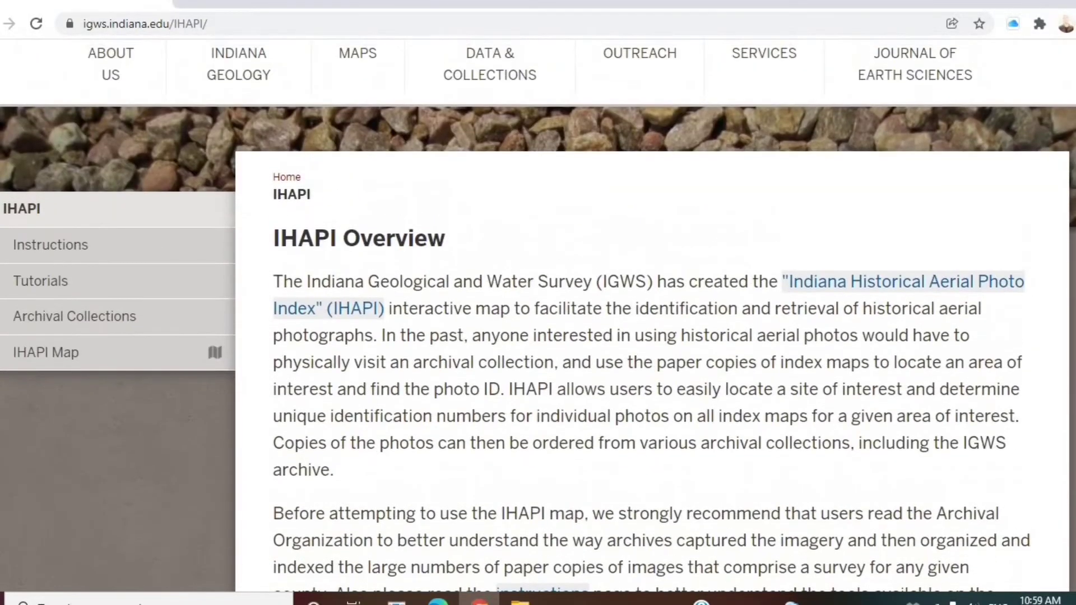
# Open the Indiana Historical Aerial Photo Index map, browse the Reference Features layers, and toggle Photo ID points off and on.
pyautogui.click(892, 281)
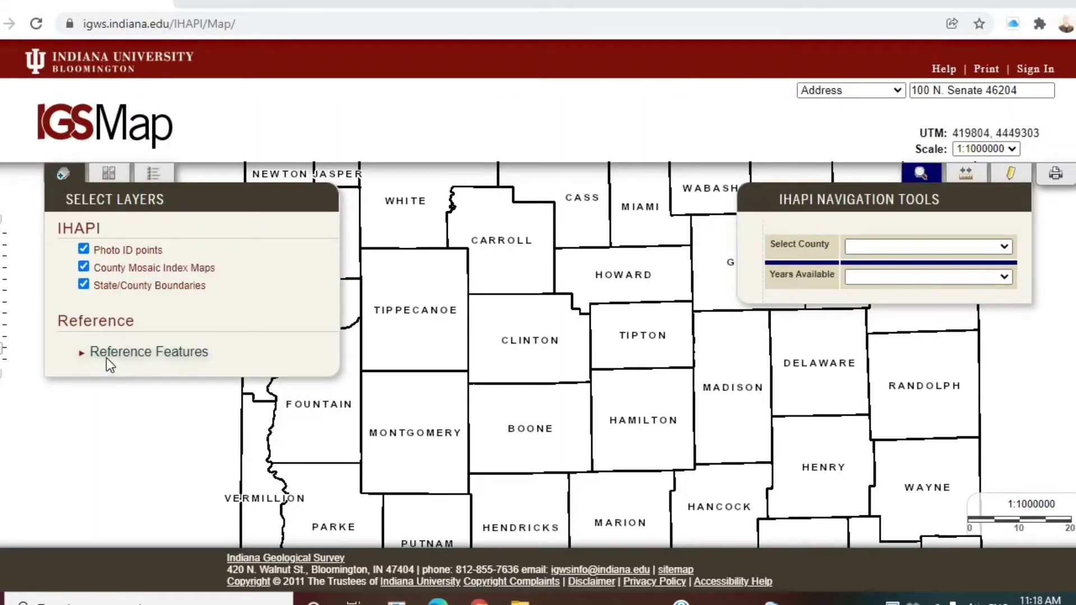
pyautogui.click(105, 353)
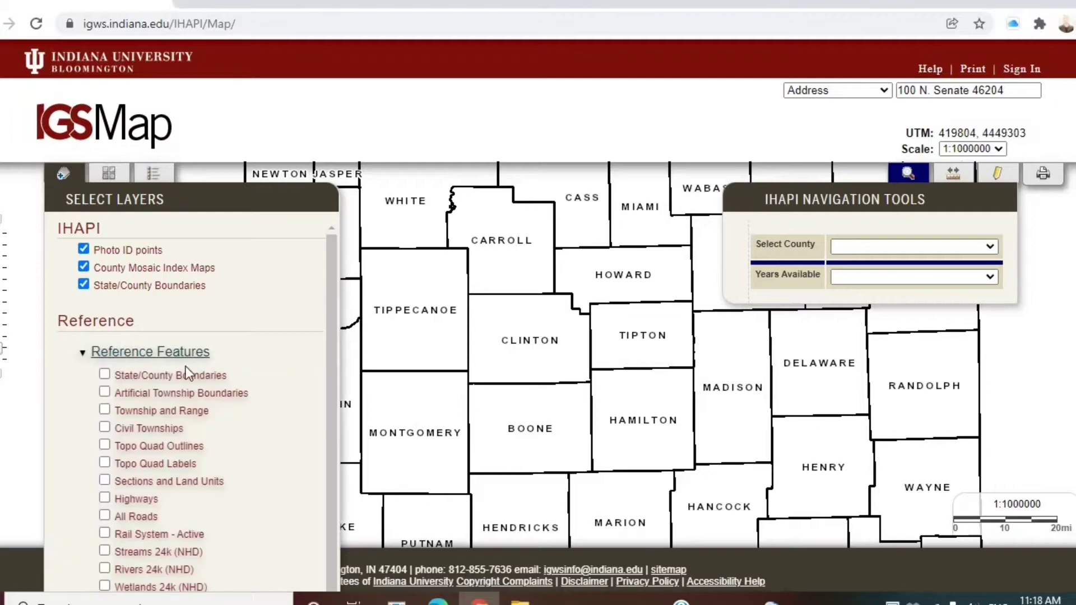
pyautogui.moveTo(329, 346); pyautogui.dragTo(338, 402)
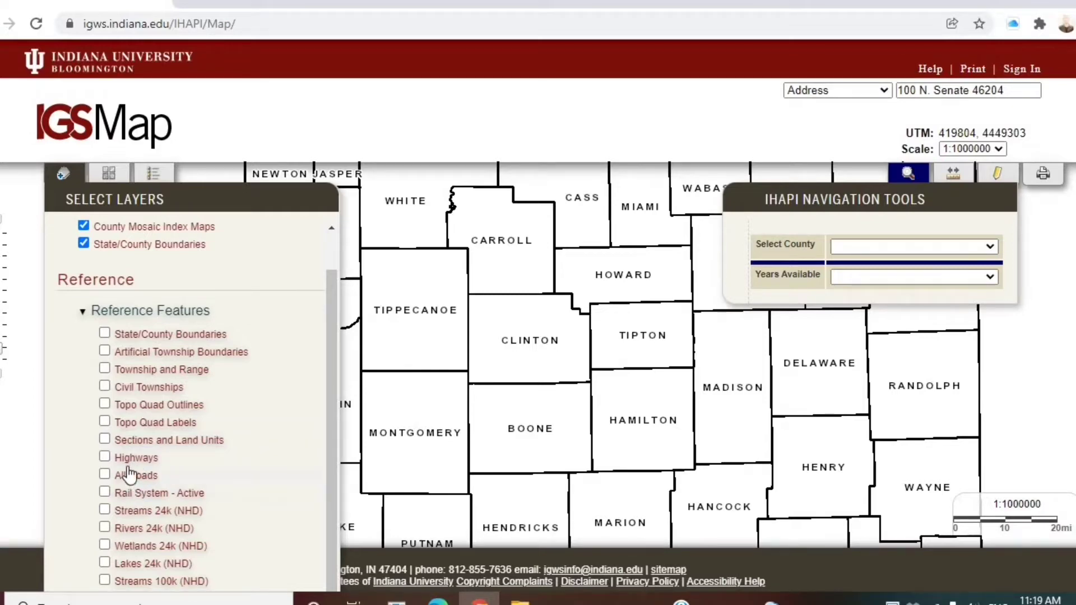
pyautogui.click(84, 312)
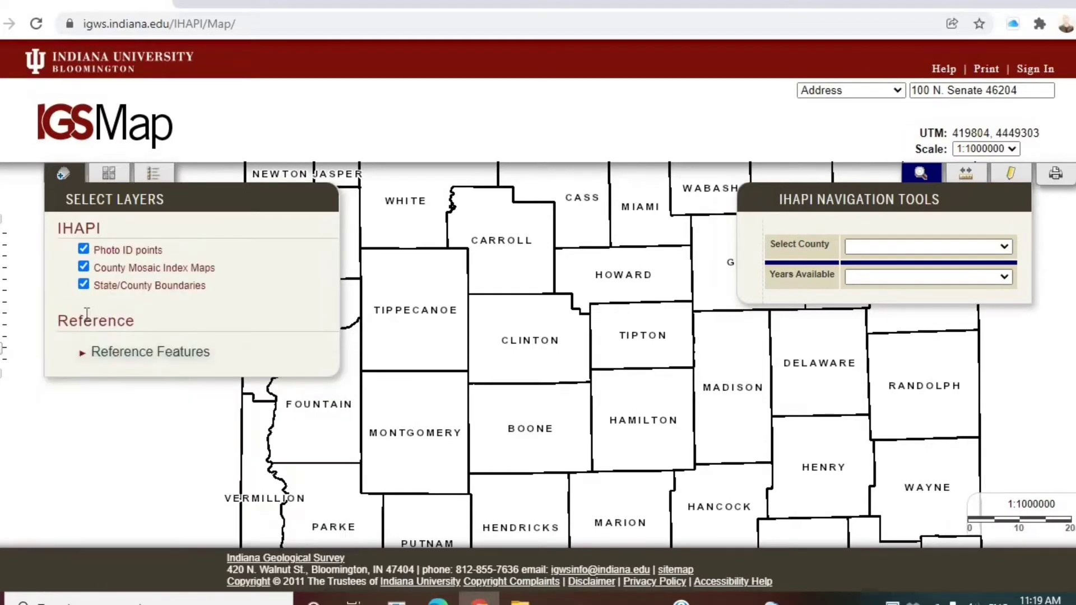
pyautogui.click(85, 250)
pyautogui.click(84, 250)
# Select Lake County, turn off the Photo ID points, and keep 1939 as the photo year.
pyautogui.click(920, 250)
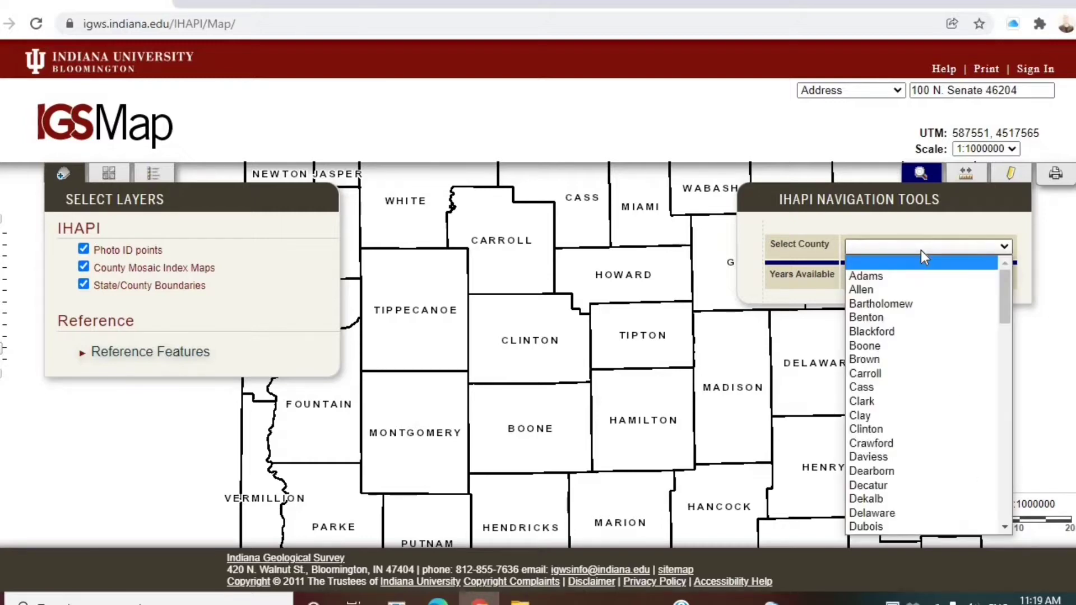
pyautogui.scroll(-5, 1010, 337)
pyautogui.moveTo(1010, 337); pyautogui.dragTo(1017, 374)
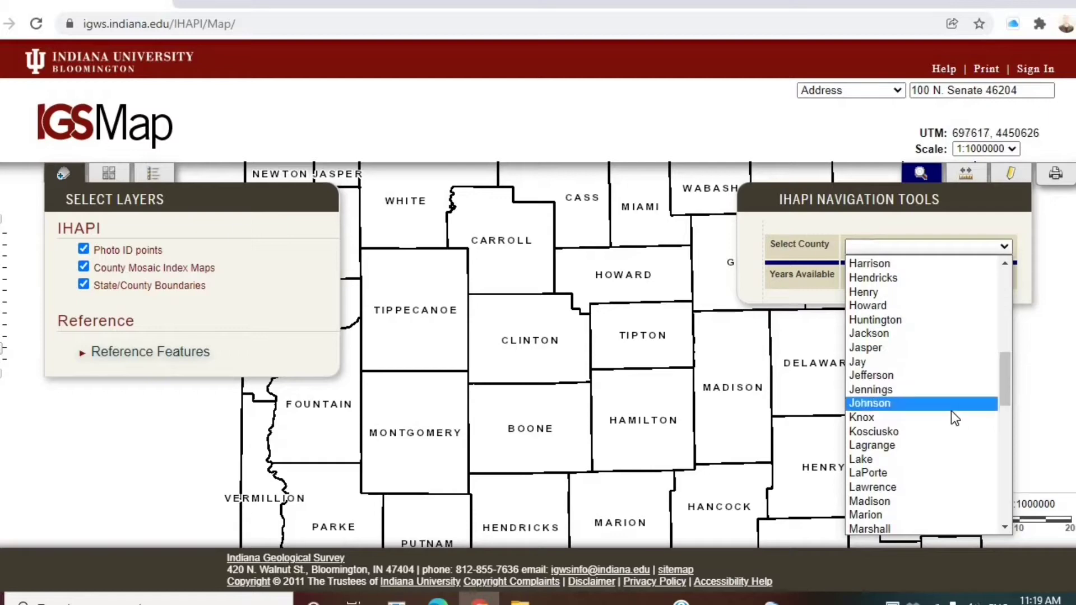
pyautogui.click(940, 460)
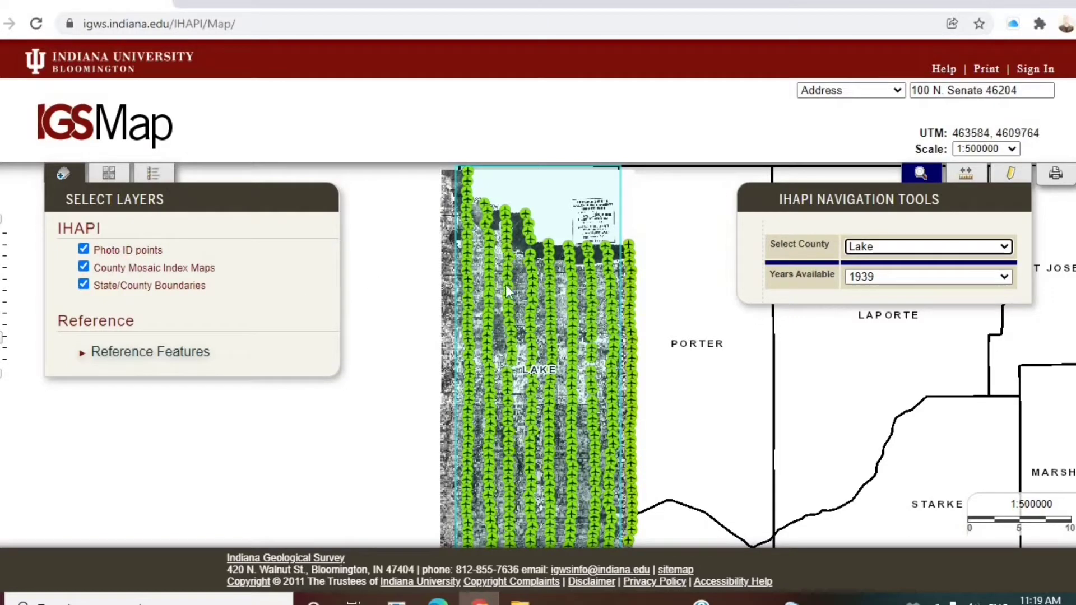
pyautogui.click(83, 250)
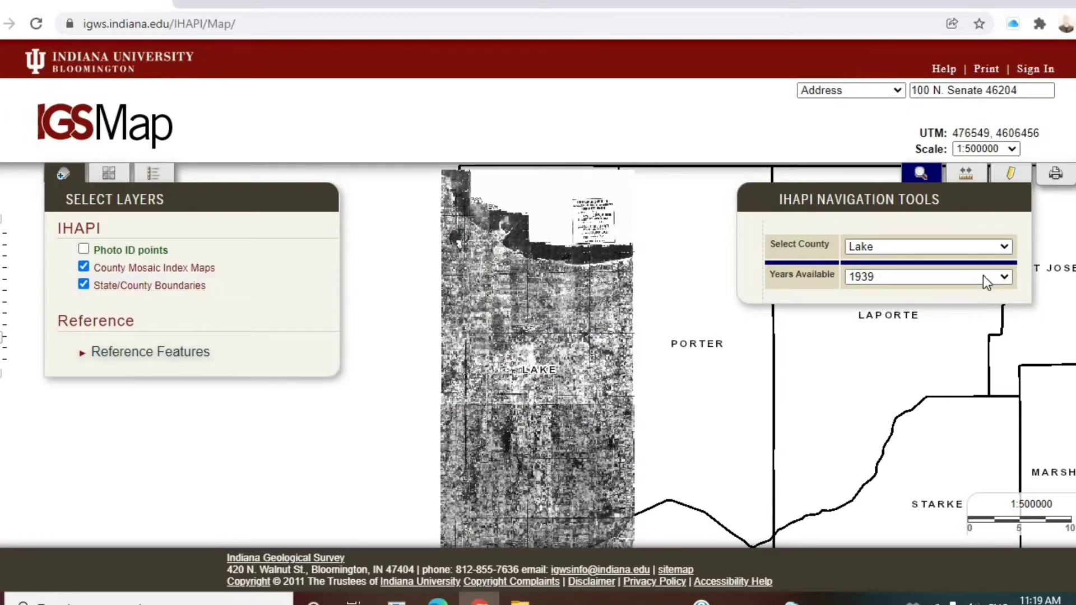
pyautogui.click(1004, 277)
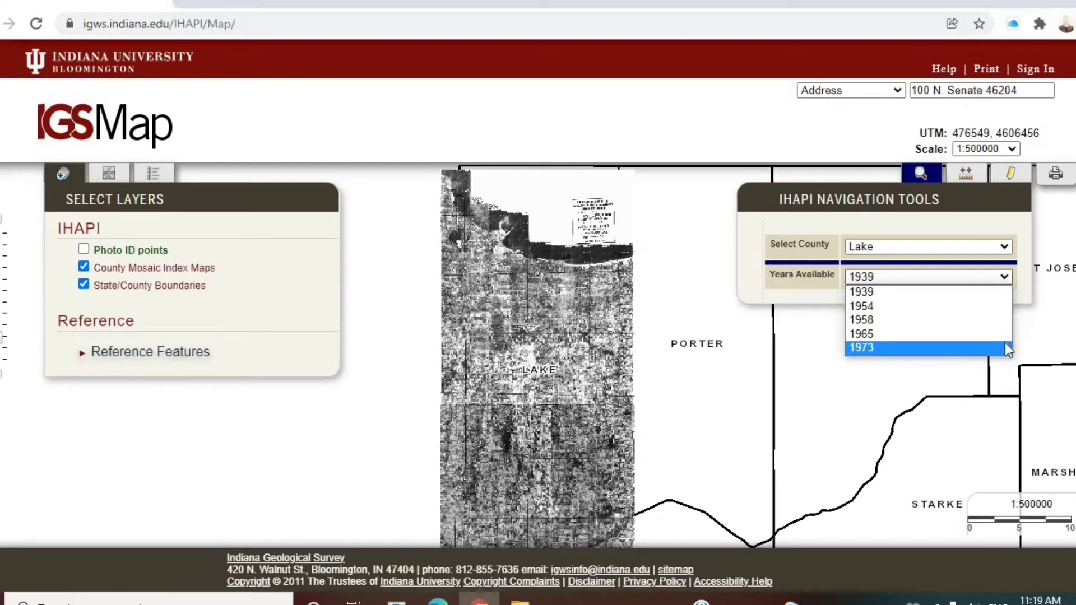
pyautogui.click(934, 296)
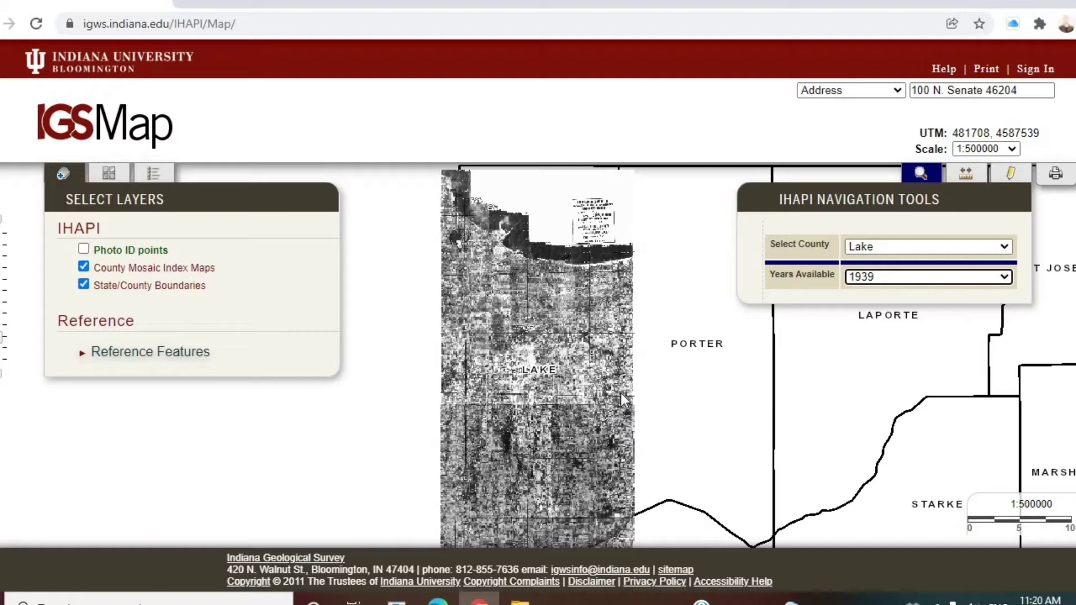
# Search the Address box for ZIP code 46403 and center the mosaic on the pinned result.
pyautogui.click(921, 86)
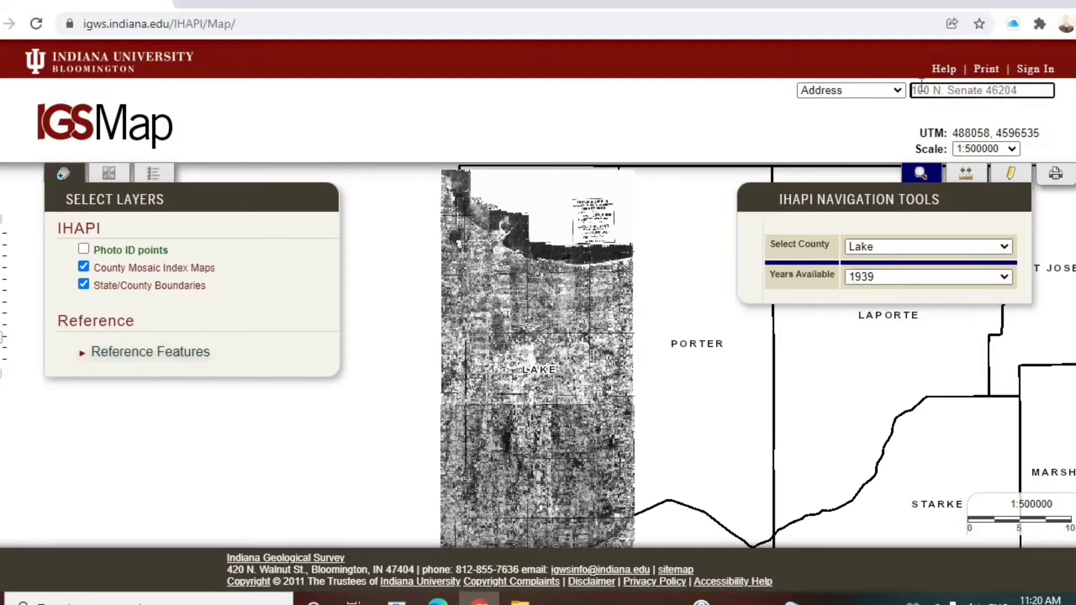
pyautogui.write('404')
pyautogui.write('03')
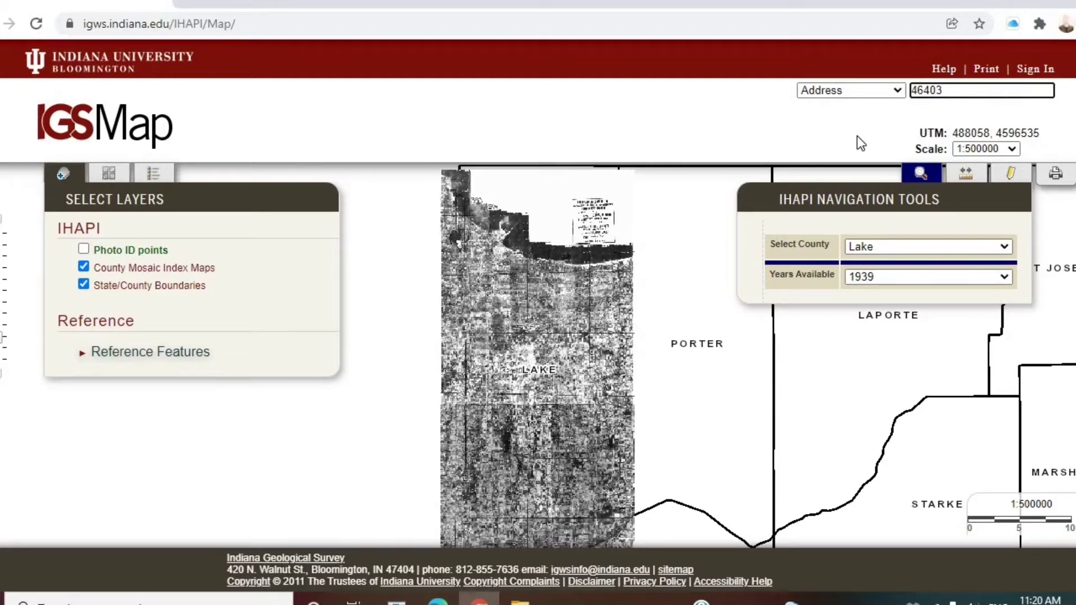
pyautogui.press('Return')
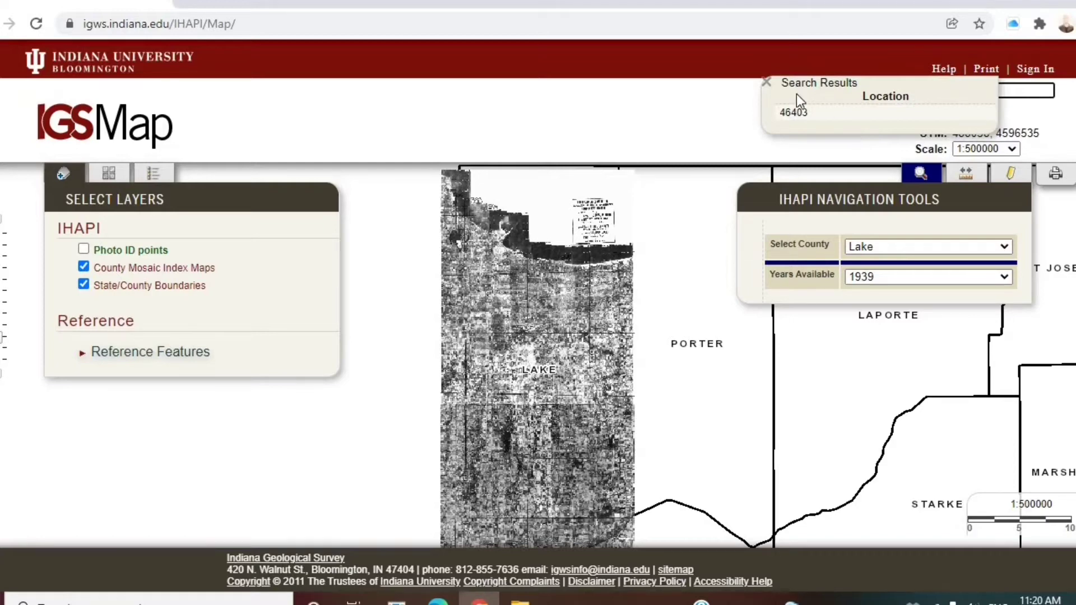
pyautogui.click(799, 114)
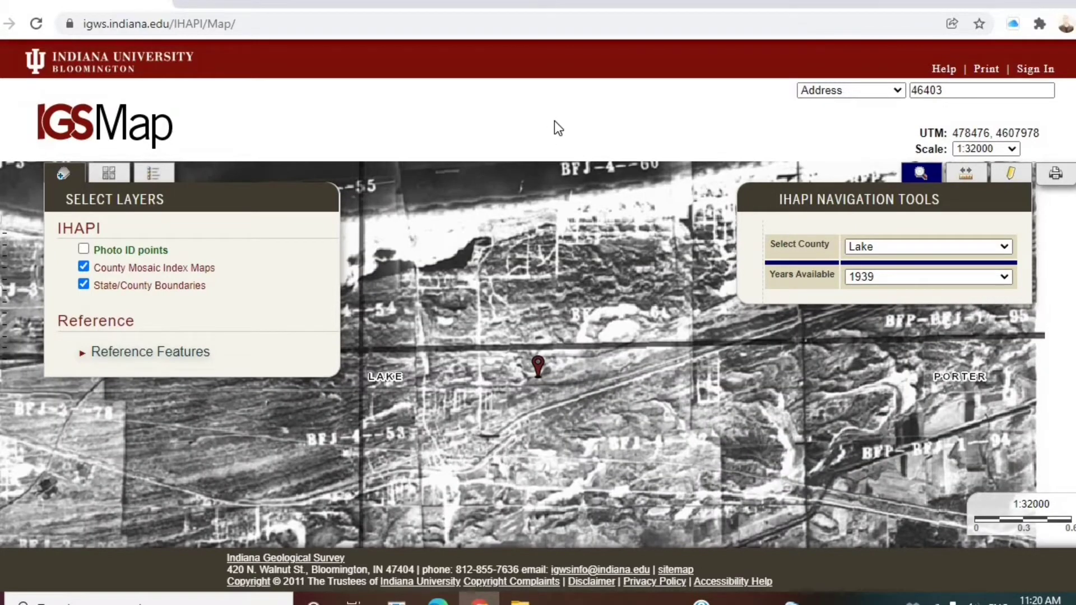
# Zoom the browser page out to fit more map and switch the imagery to 1954.
pyautogui.hotkey('ctrl', '-')
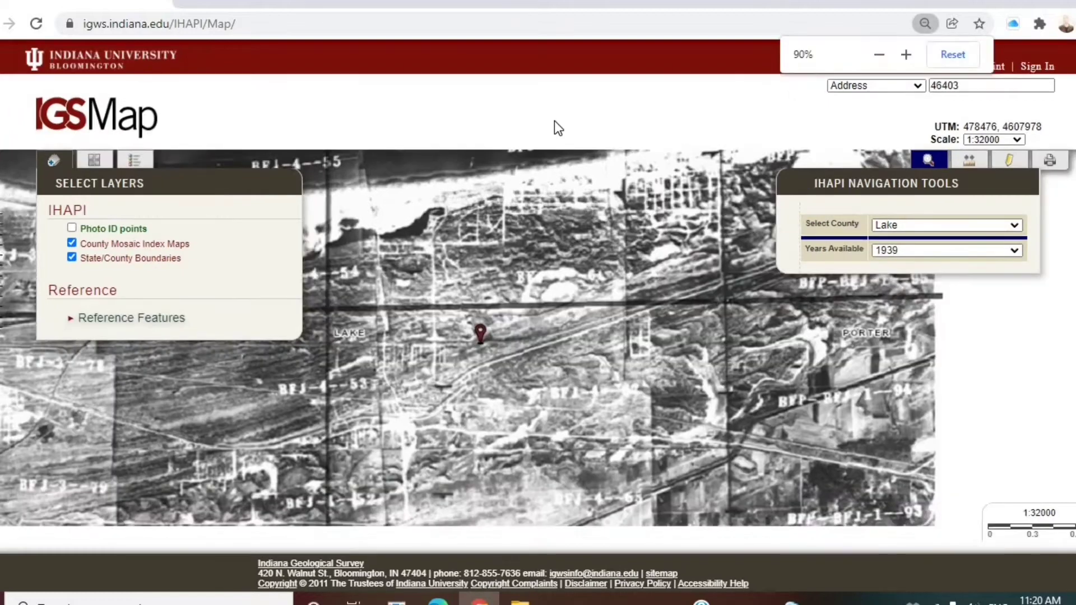
pyautogui.hotkey('ctrl', '-')
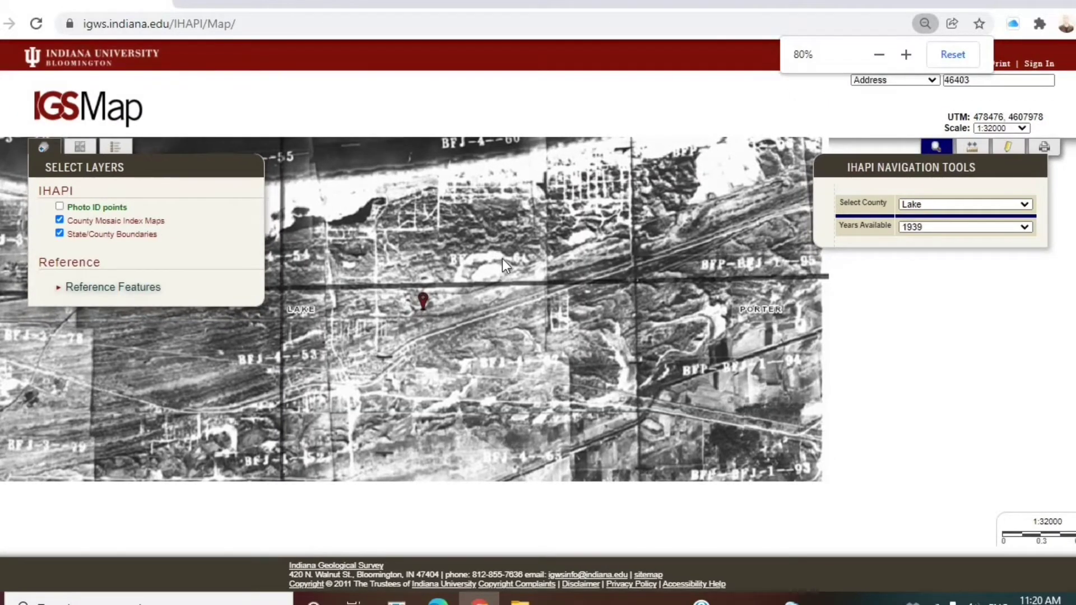
pyautogui.hotkey('ctrl', '0')
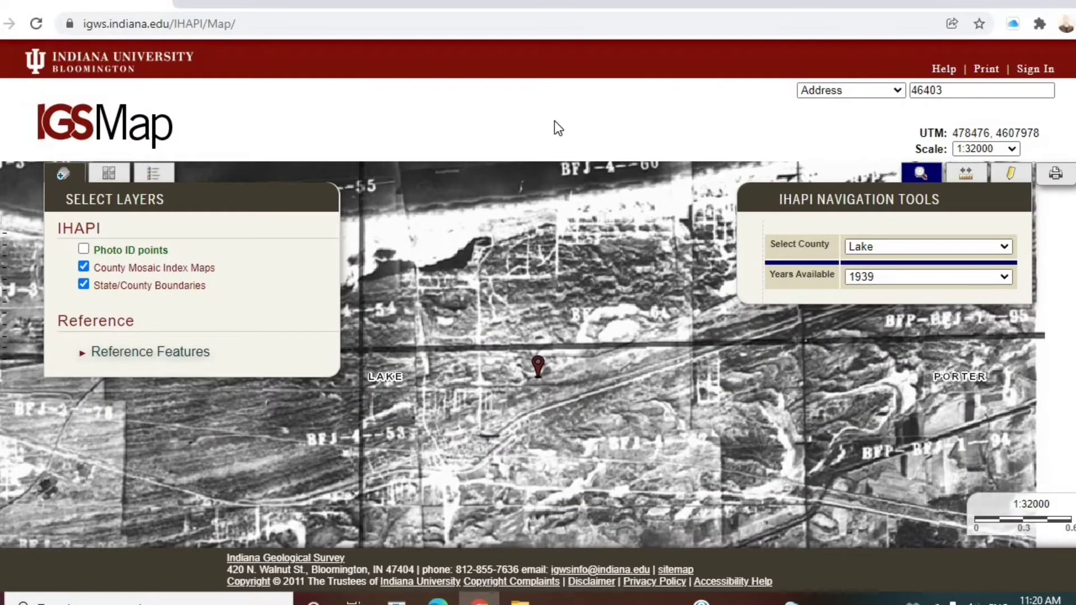
pyautogui.hotkey('ctrl', '-')
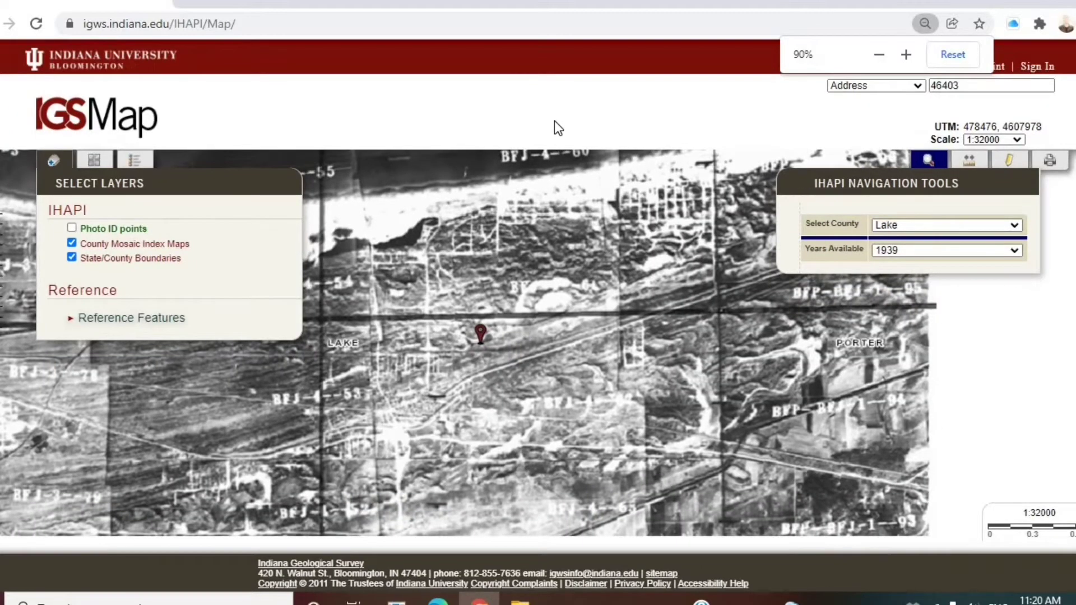
pyautogui.hotkey('ctrl', '-')
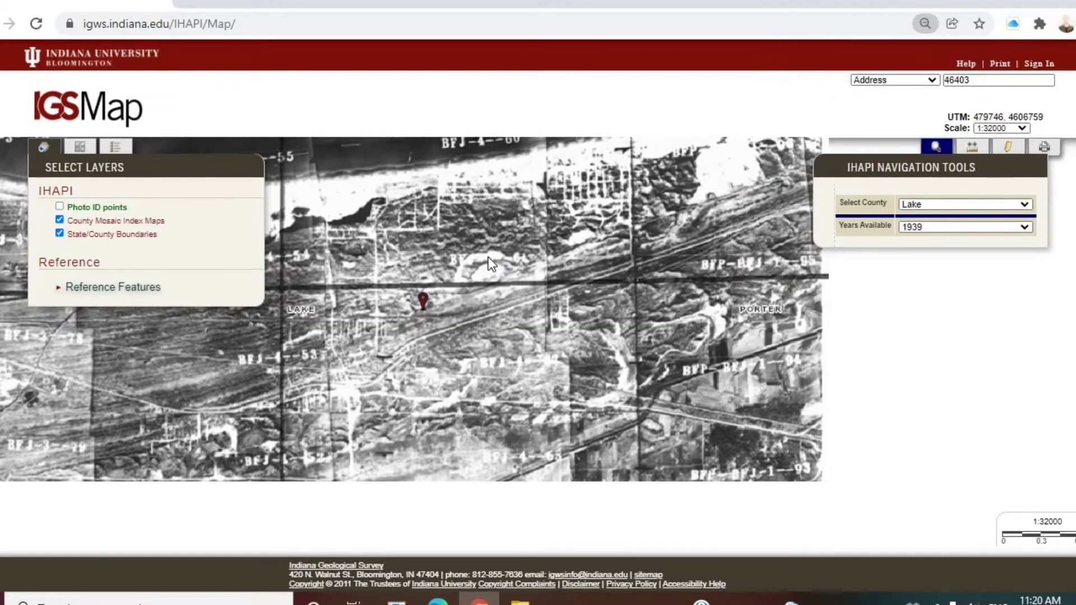
pyautogui.click(971, 227)
pyautogui.click(967, 251)
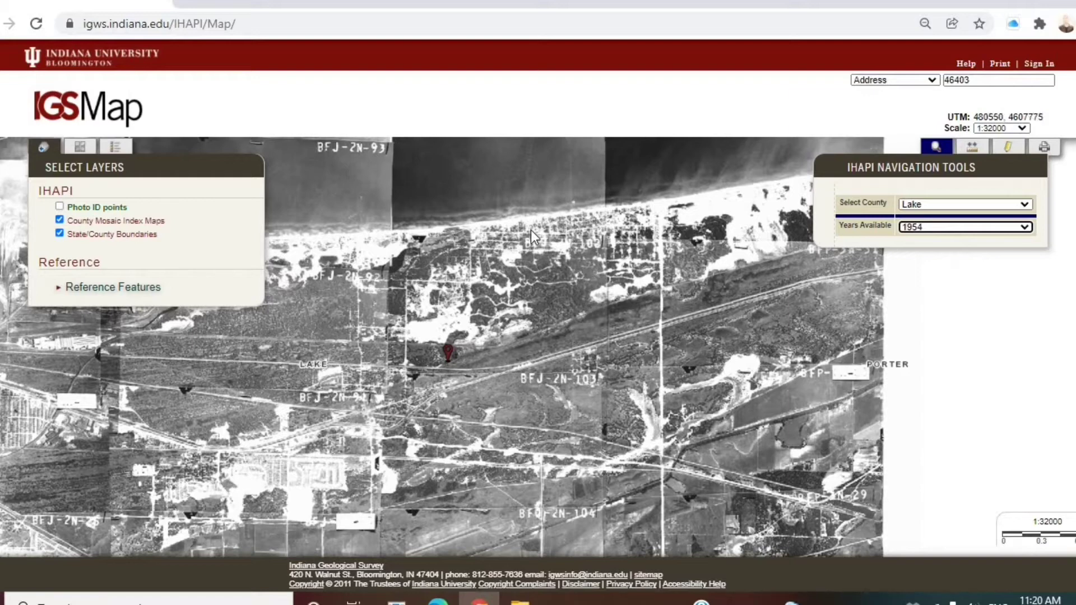
# Step the Years Available selection through 1958 and 1965 to 1973.
pyautogui.click(916, 231)
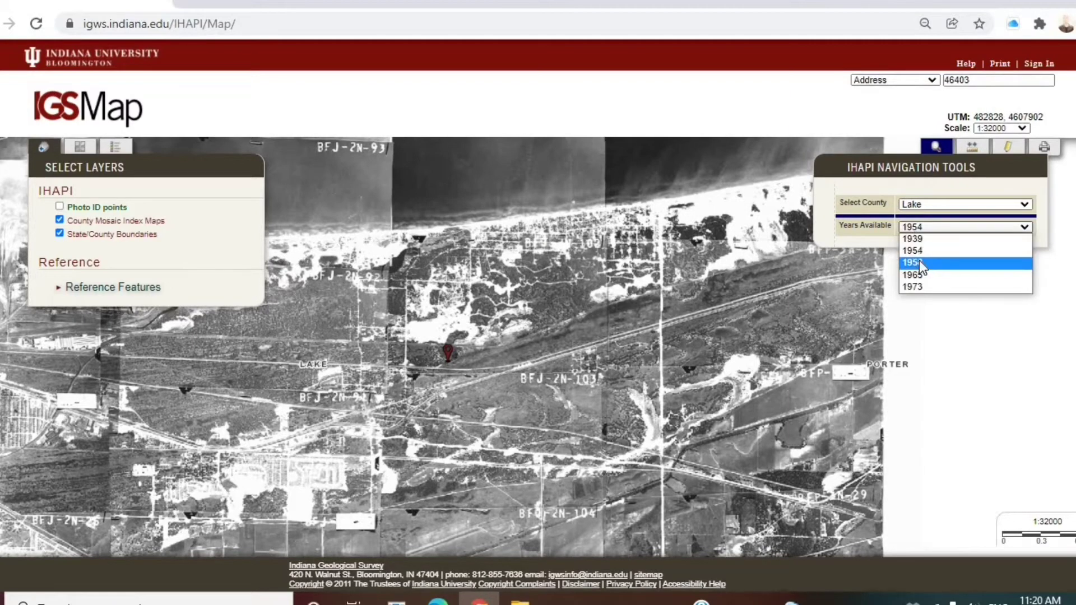
pyautogui.click(919, 261)
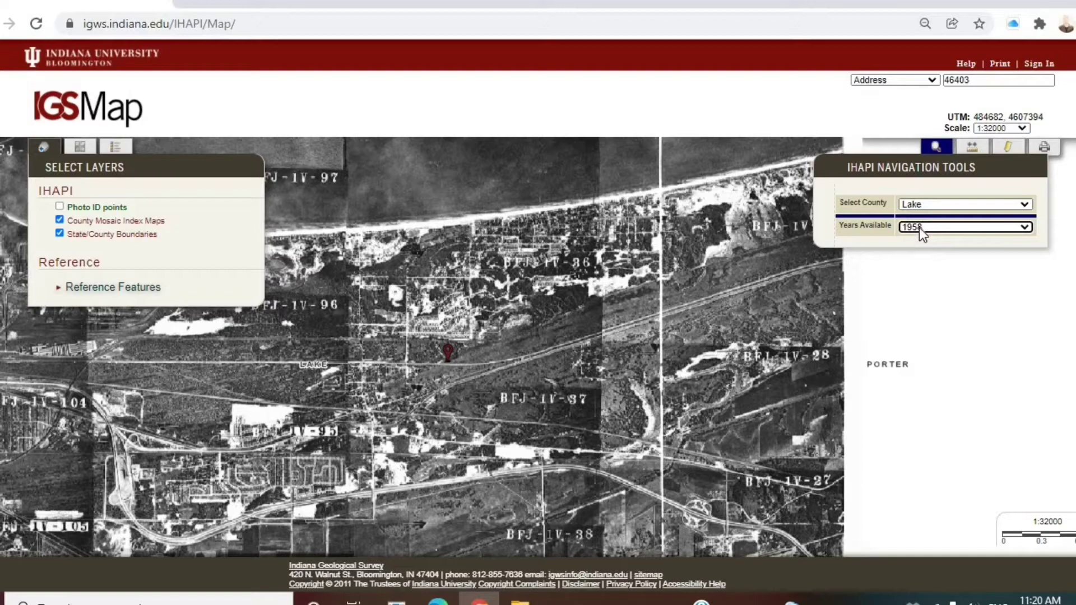
pyautogui.click(919, 228)
pyautogui.click(924, 274)
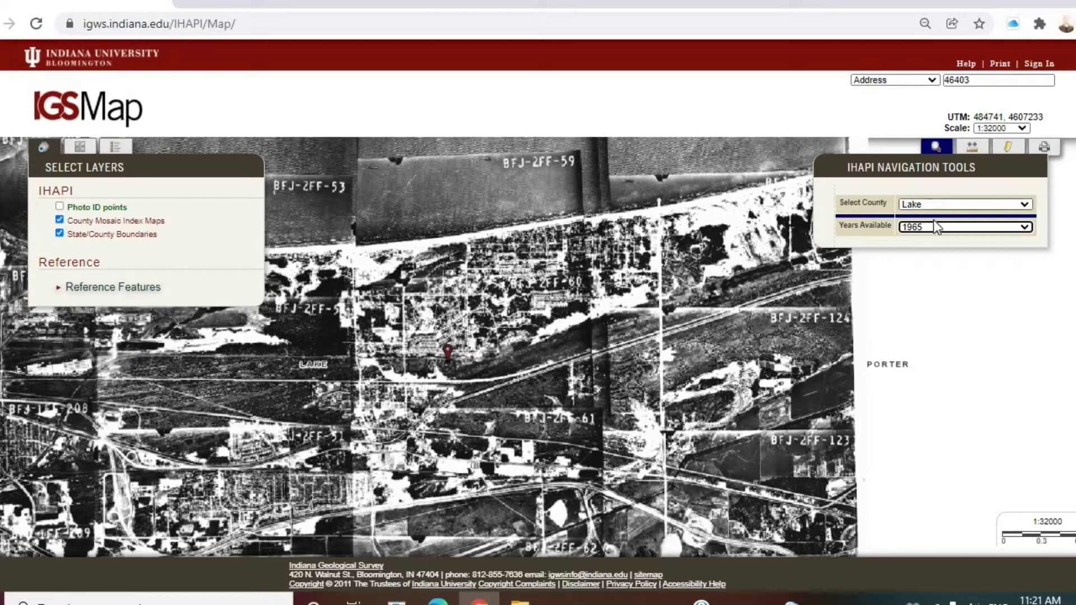
pyautogui.click(939, 231)
pyautogui.click(923, 284)
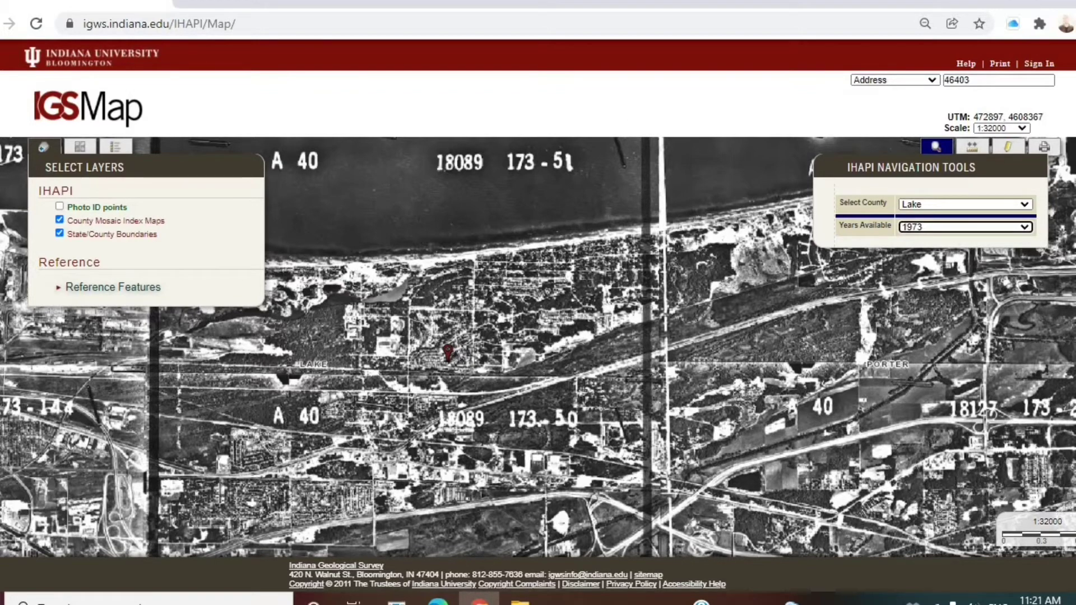
# Zoom the aerial photo in to 1:8000 and pan the view around the marker.
pyautogui.scroll(1, 549, 357)
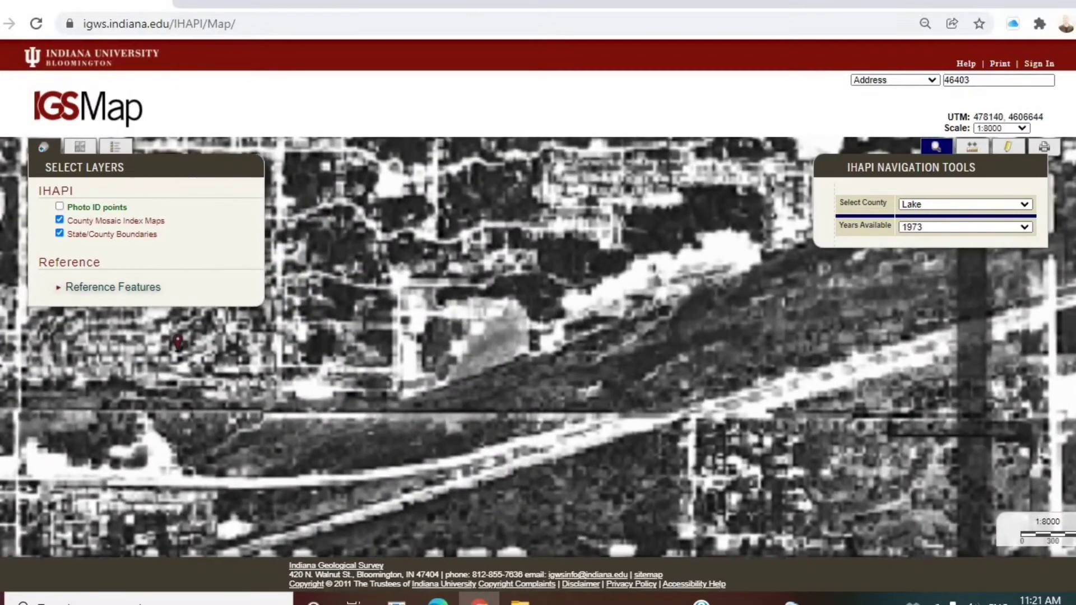
pyautogui.scroll(1, 494, 348)
pyautogui.moveTo(407, 356)
pyautogui.mouseDown()
pyautogui.moveTo(629, 319)
pyautogui.moveTo(683, 292)
pyautogui.mouseUp()
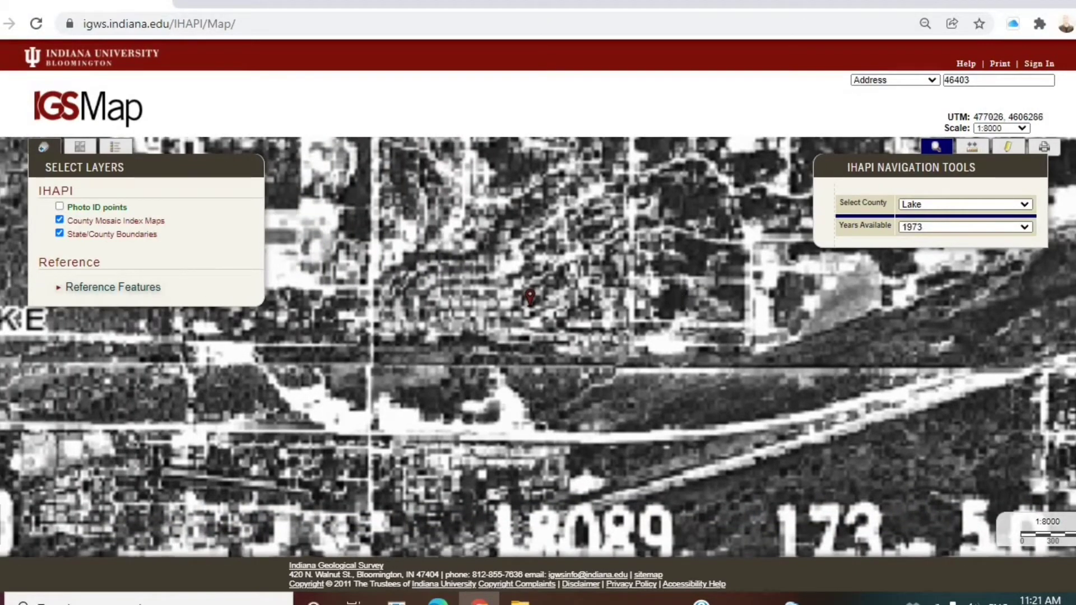
pyautogui.scroll(-1, 538, 354)
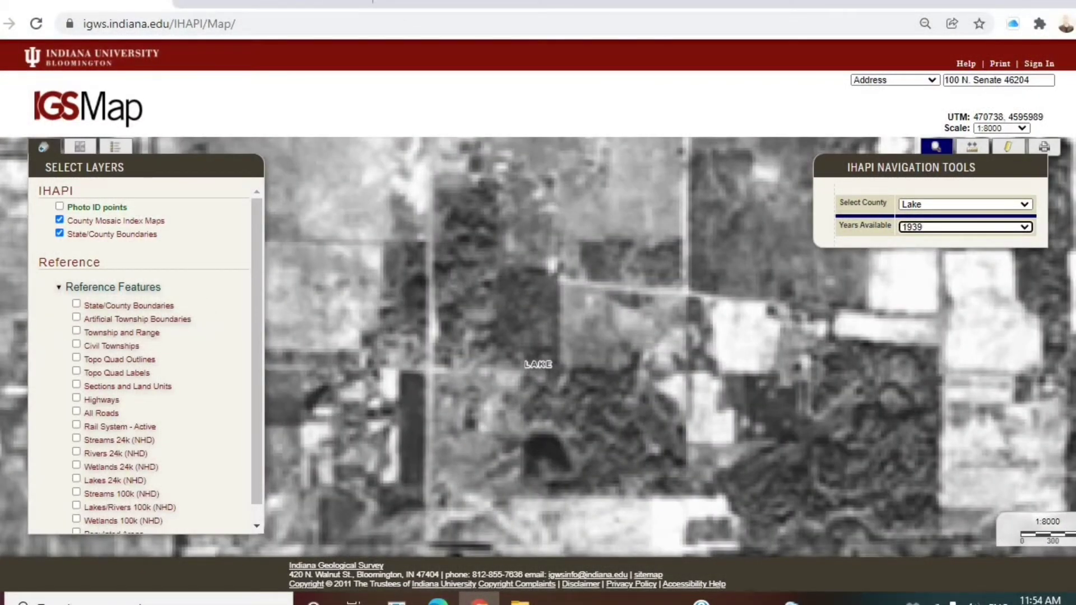
# Zoom out to 1:16000 so the 1939 mosaic fills the map around Lake.
pyautogui.scroll(-1, 538, 365)
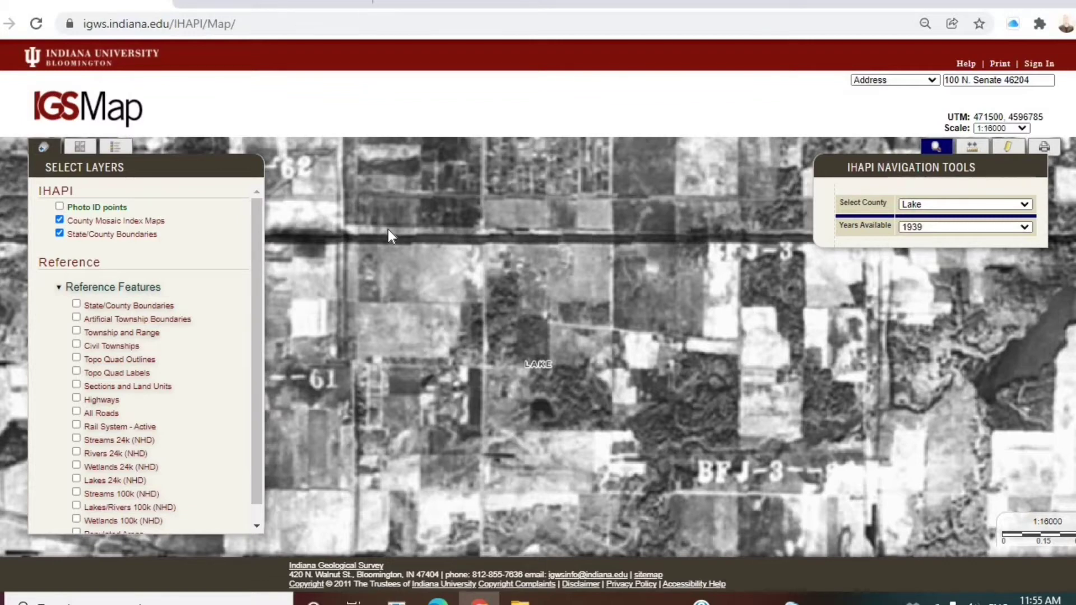
# Turn on the Highways and All Roads overlays and zoom to 1:8000 around 56th Ave.
pyautogui.click(75, 400)
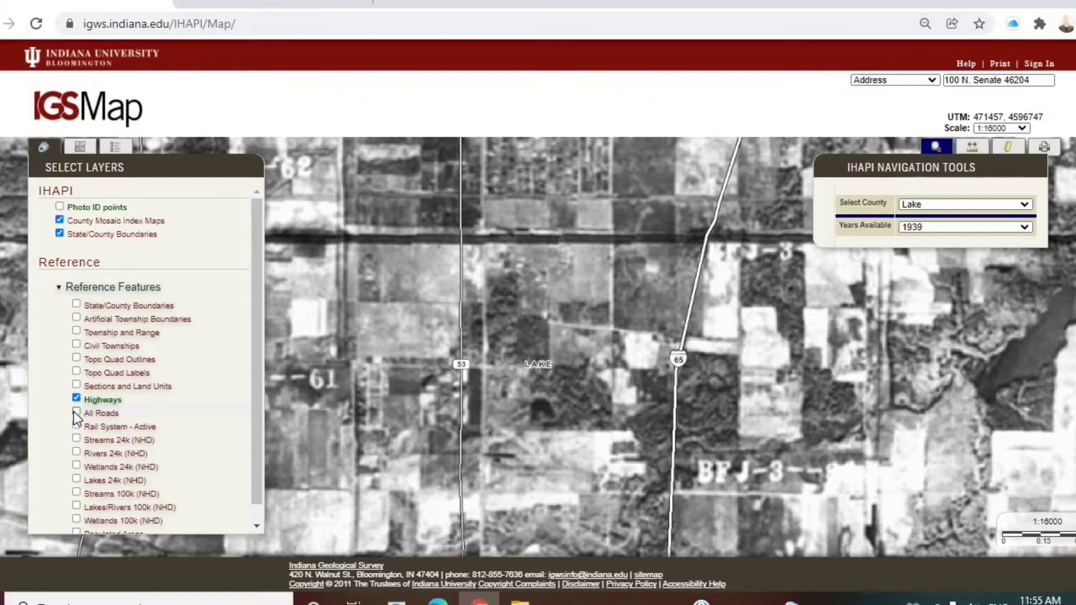
pyautogui.click(76, 413)
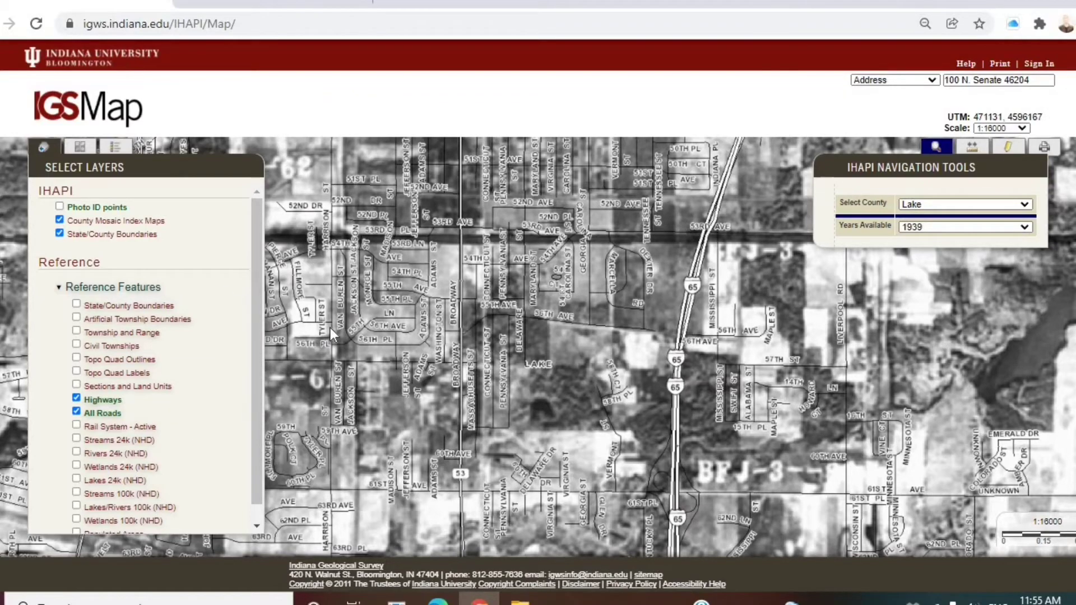
pyautogui.moveTo(330, 327); pyautogui.dragTo(339, 339)
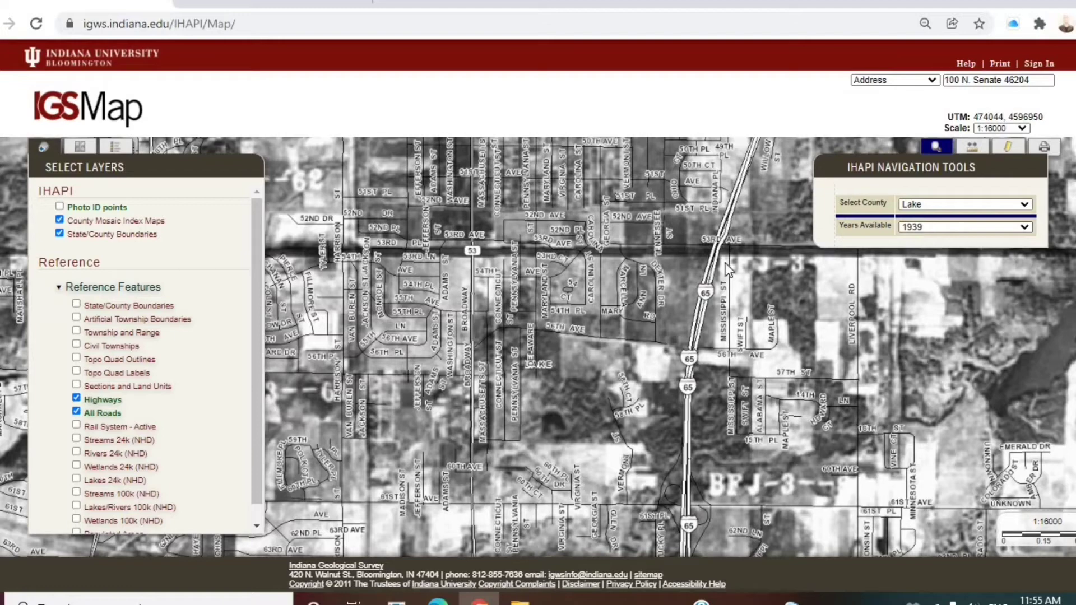
pyautogui.scroll(1, 538, 365)
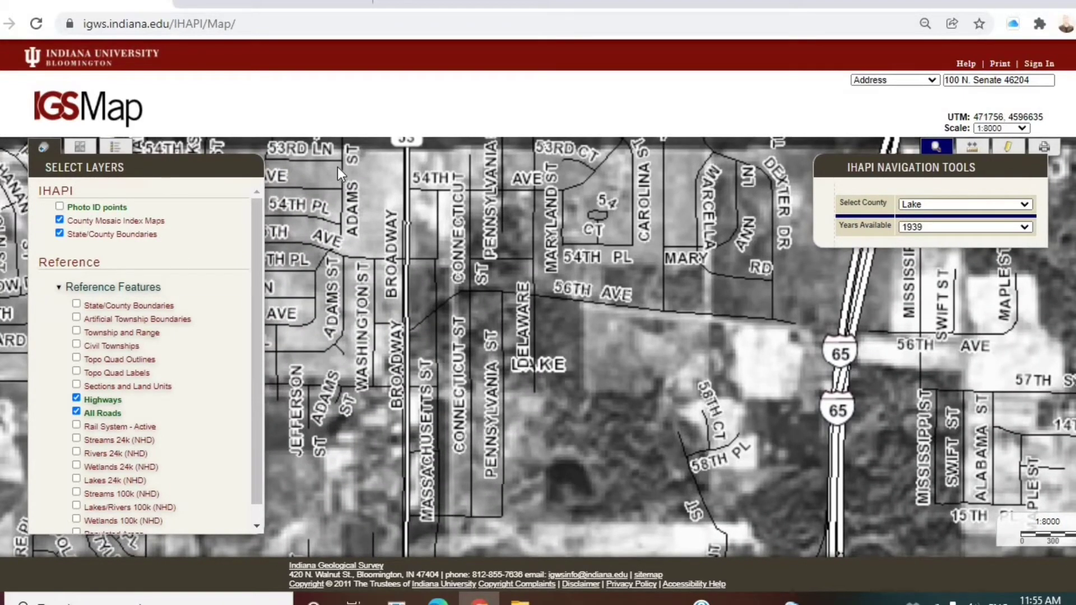
pyautogui.moveTo(346, 205); pyautogui.dragTo(363, 219)
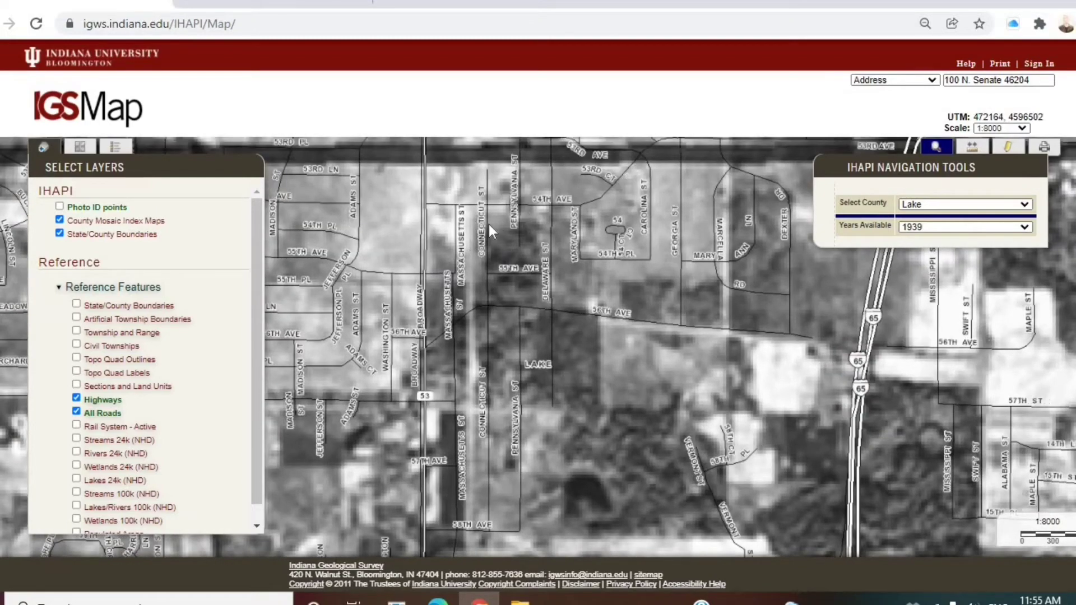
# Cycle the road-overlaid 1:8000 view through the 1954, 1958, 1965 and 1973 imagery.
pyautogui.click(938, 230)
pyautogui.click(929, 252)
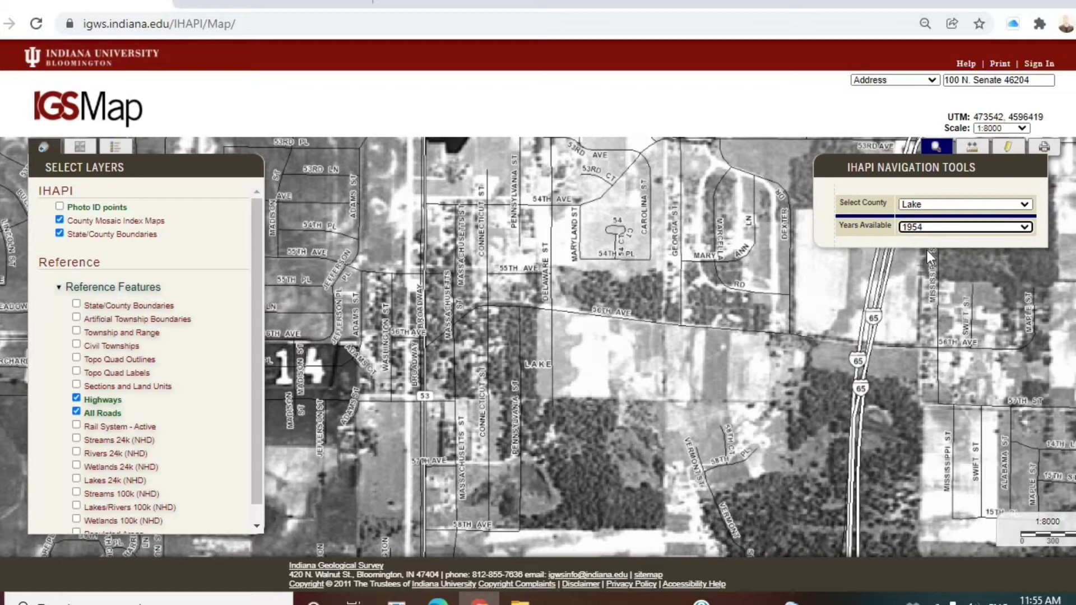
pyautogui.click(936, 224)
pyautogui.click(934, 261)
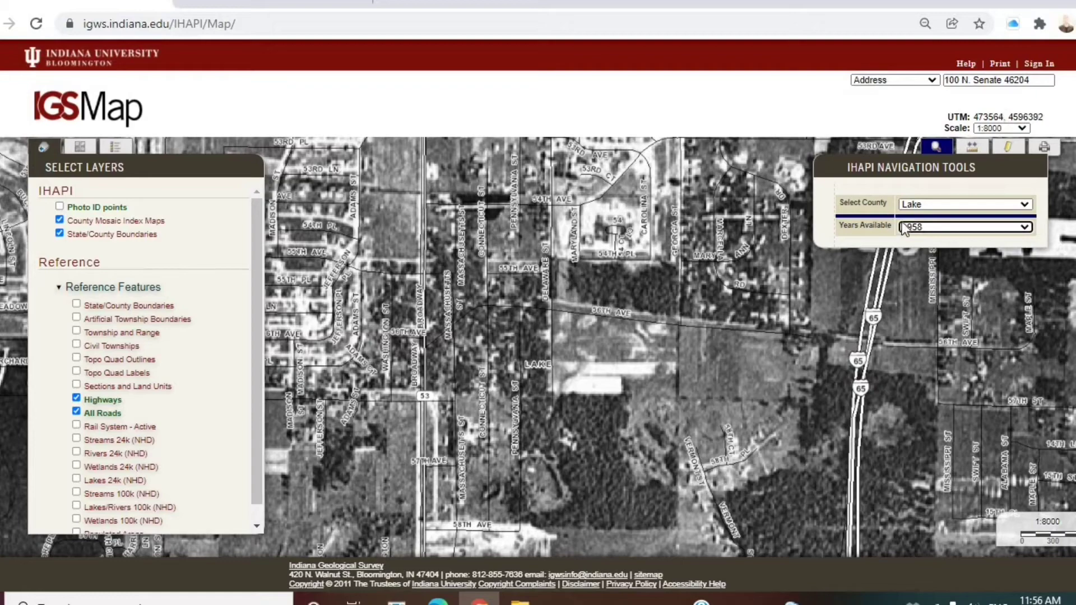
pyautogui.click(913, 227)
pyautogui.click(923, 274)
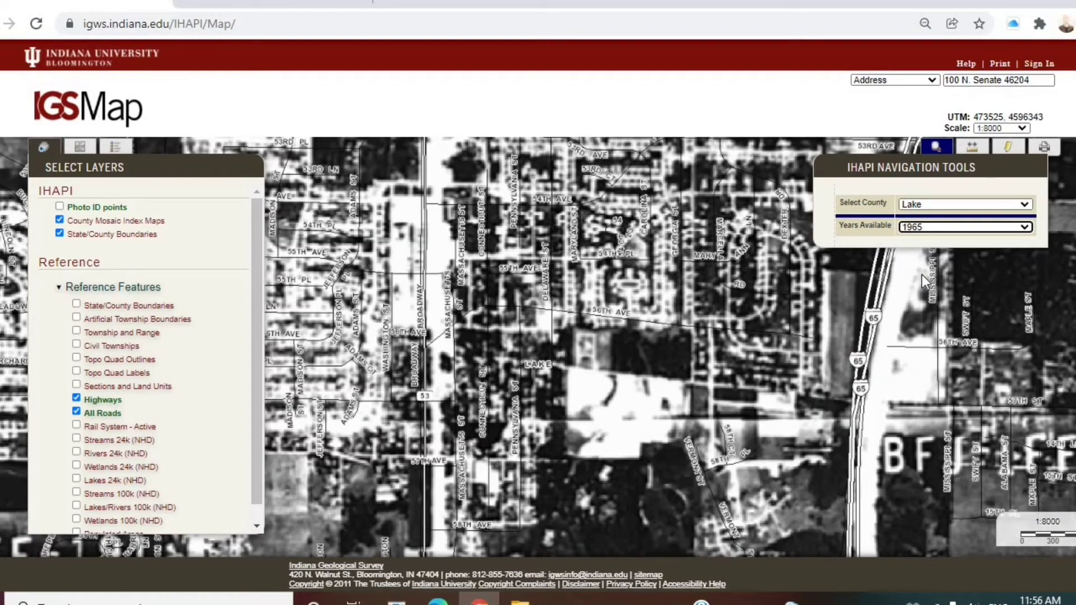
pyautogui.click(923, 226)
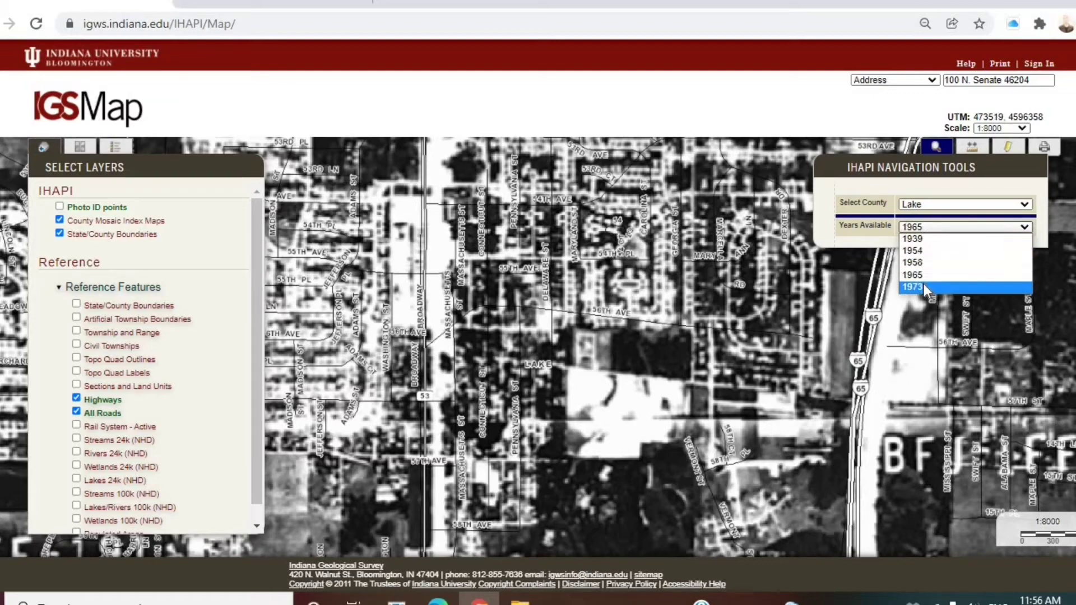
pyautogui.click(923, 284)
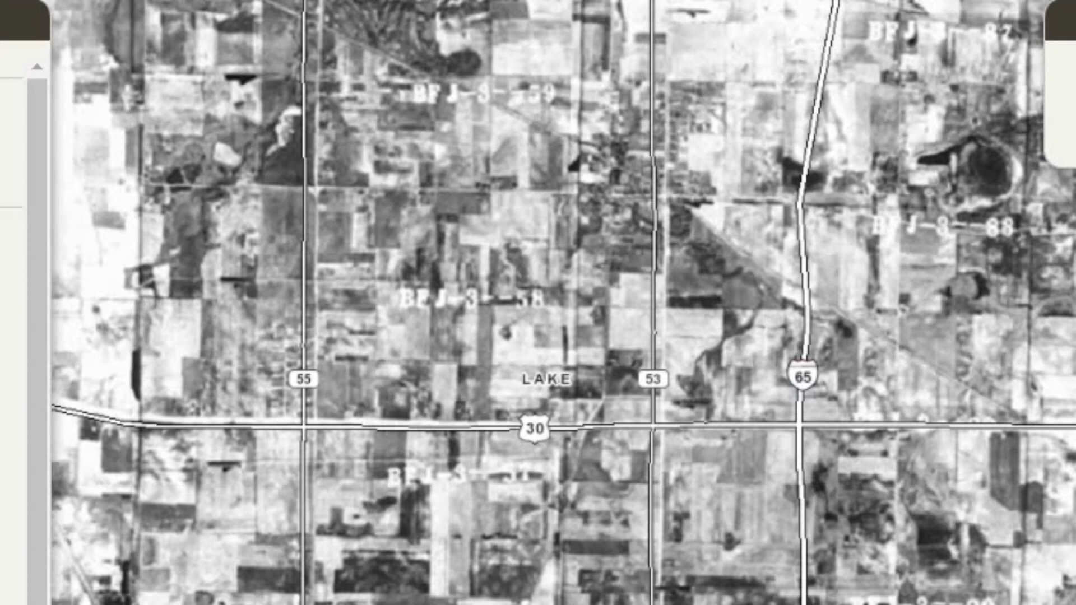
# Zoom the 1939 photo in around the Lake label, between routes 55 and 53 north of route 30.
pyautogui.scroll(1, 545, 380)
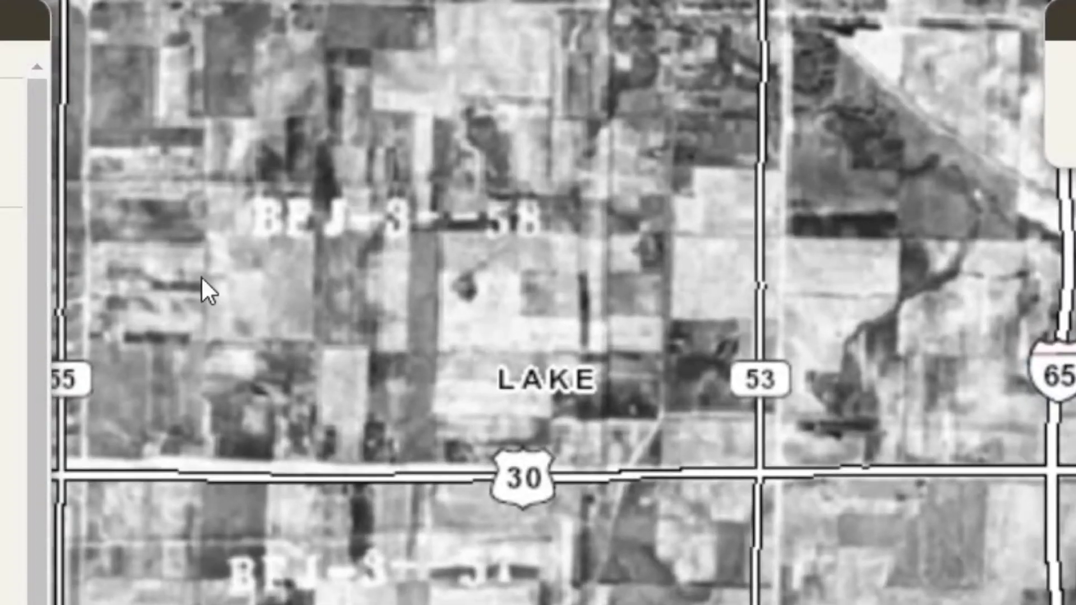
pyautogui.moveTo(266, 291); pyautogui.dragTo(314, 331)
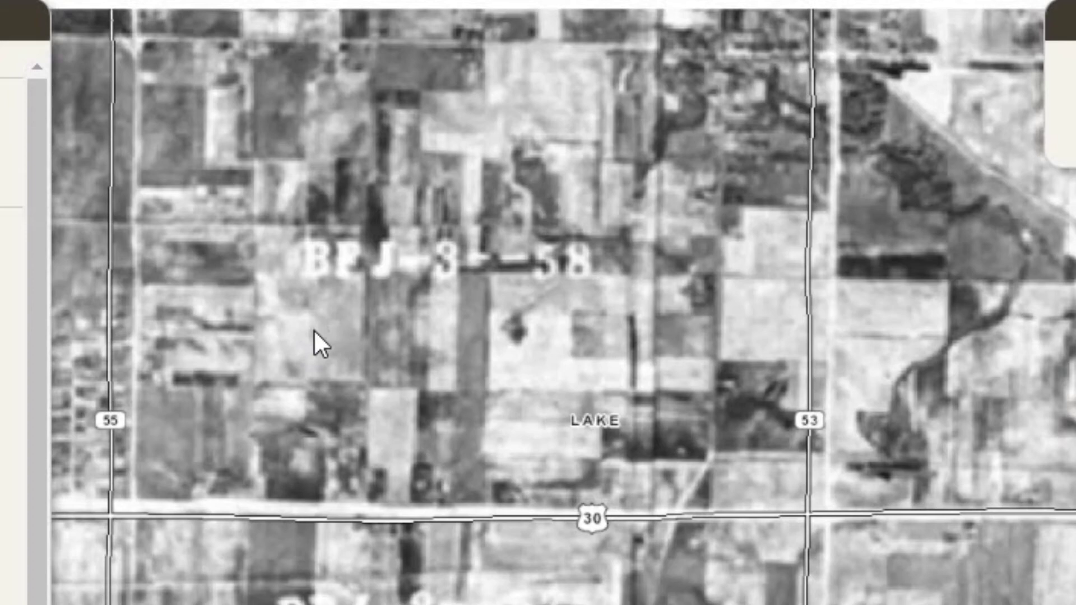